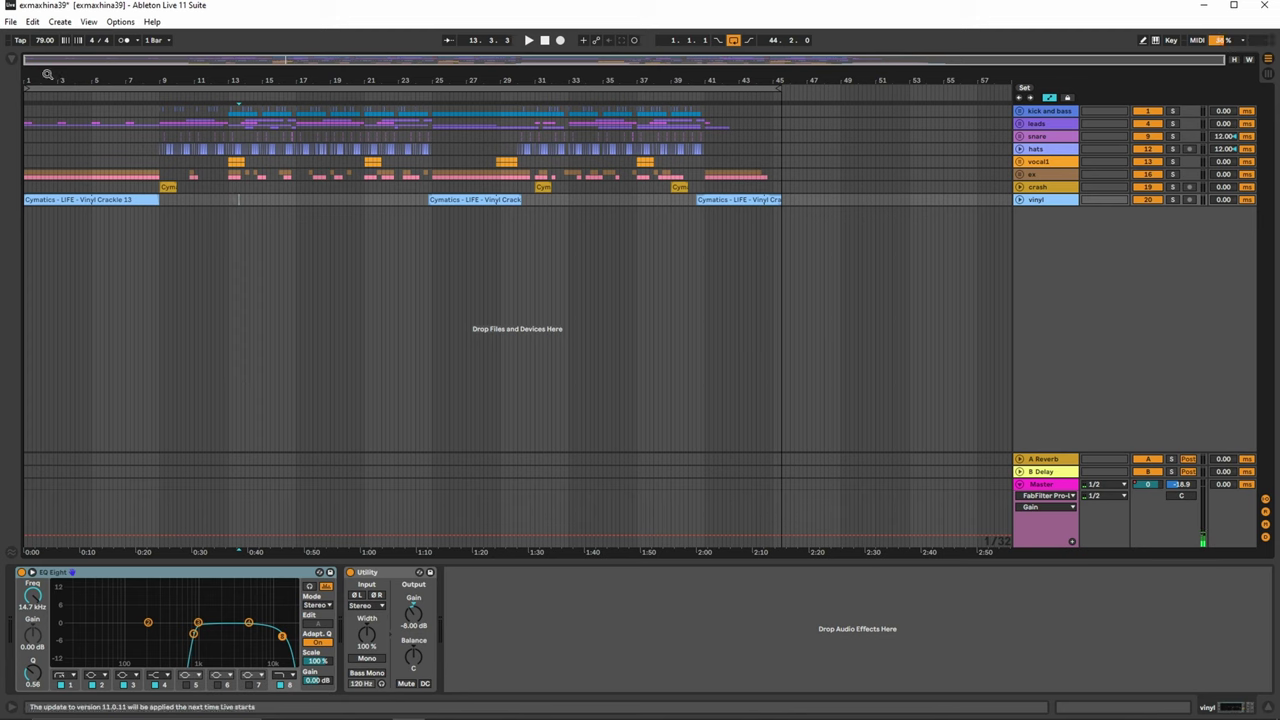
Step: Inspect the tracks inside the kick and bass group and the leads group, leaving both groups folded
left_click_drag(42, 82, 49, 80)
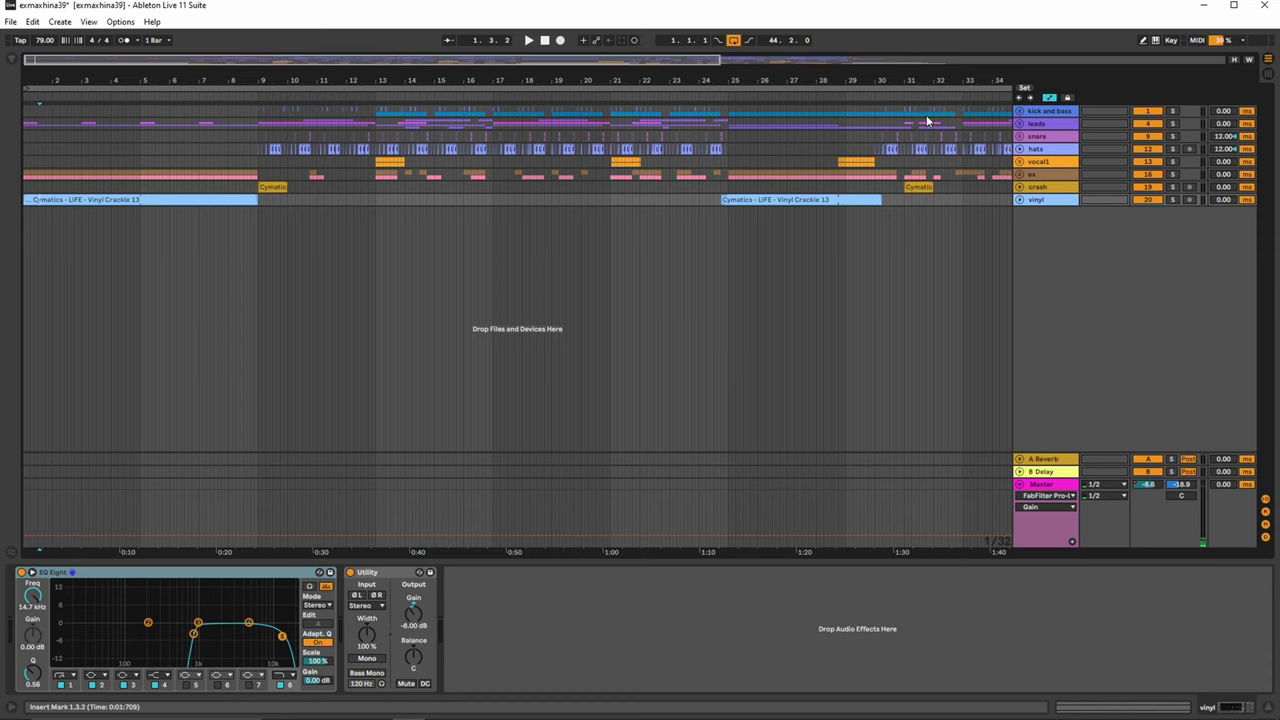
left_click(1020, 111)
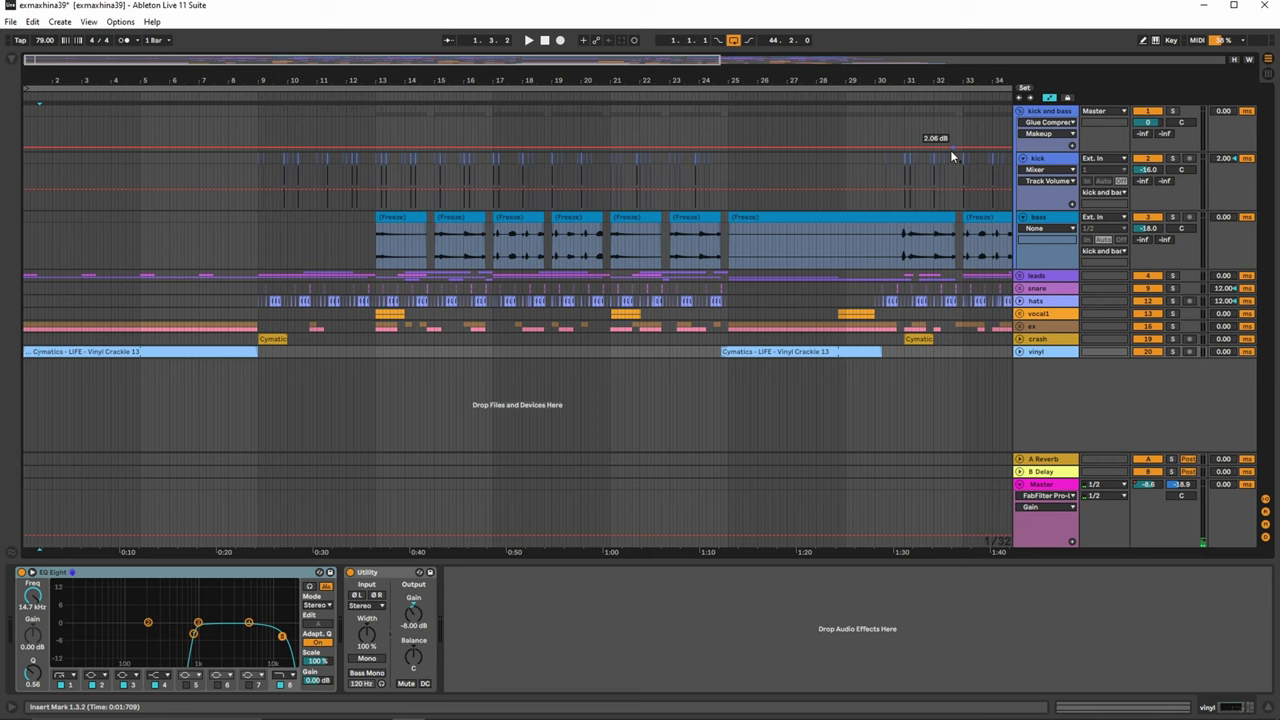
left_click(1020, 111)
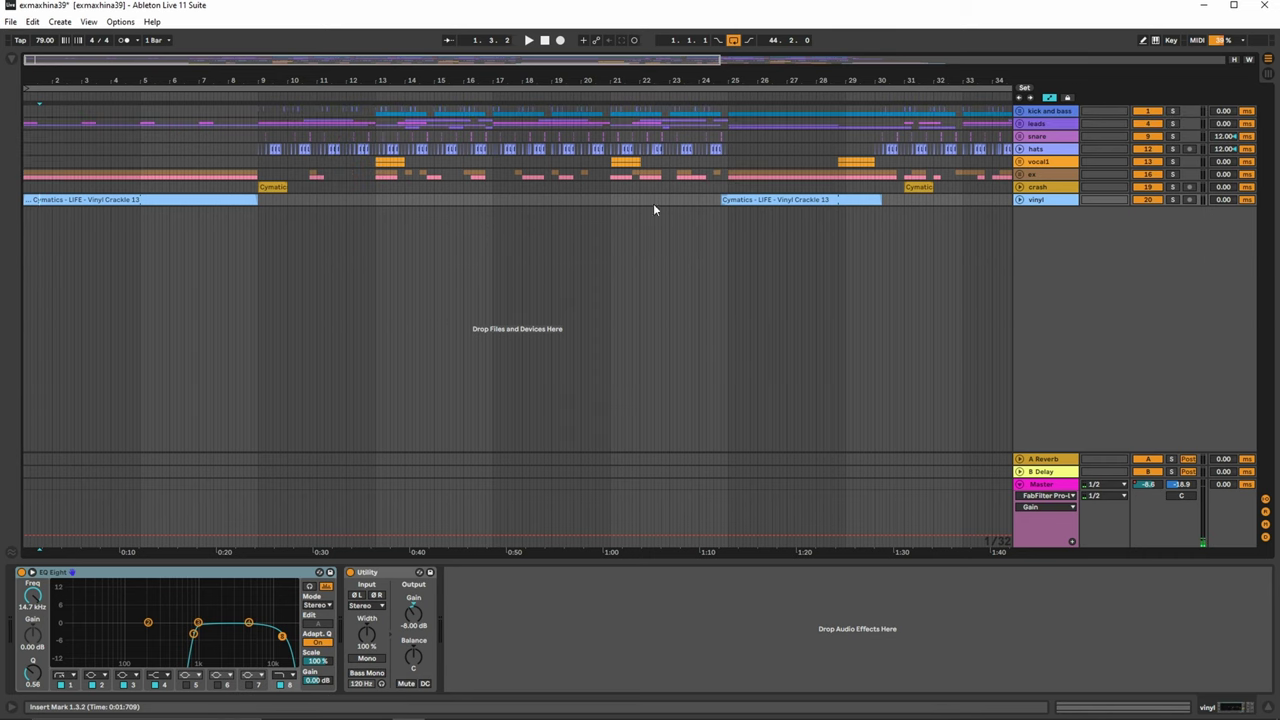
left_click(1020, 123)
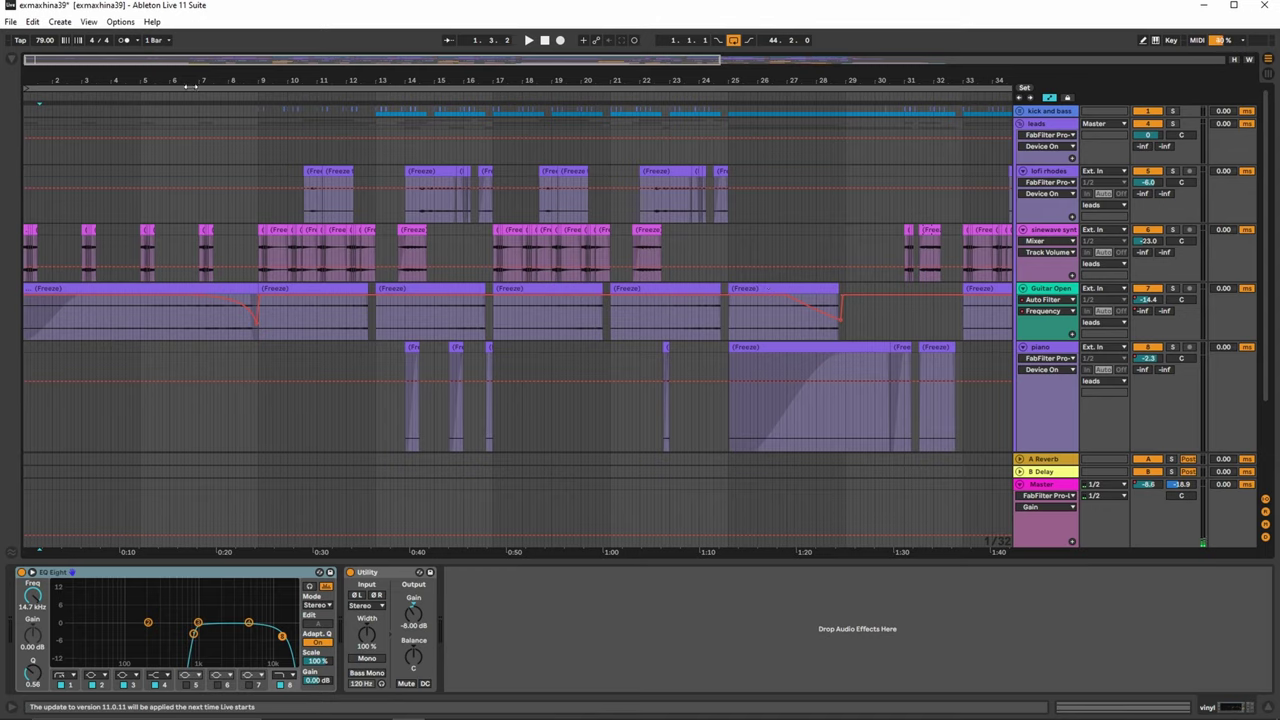
left_click_drag(190, 88, 90, 288)
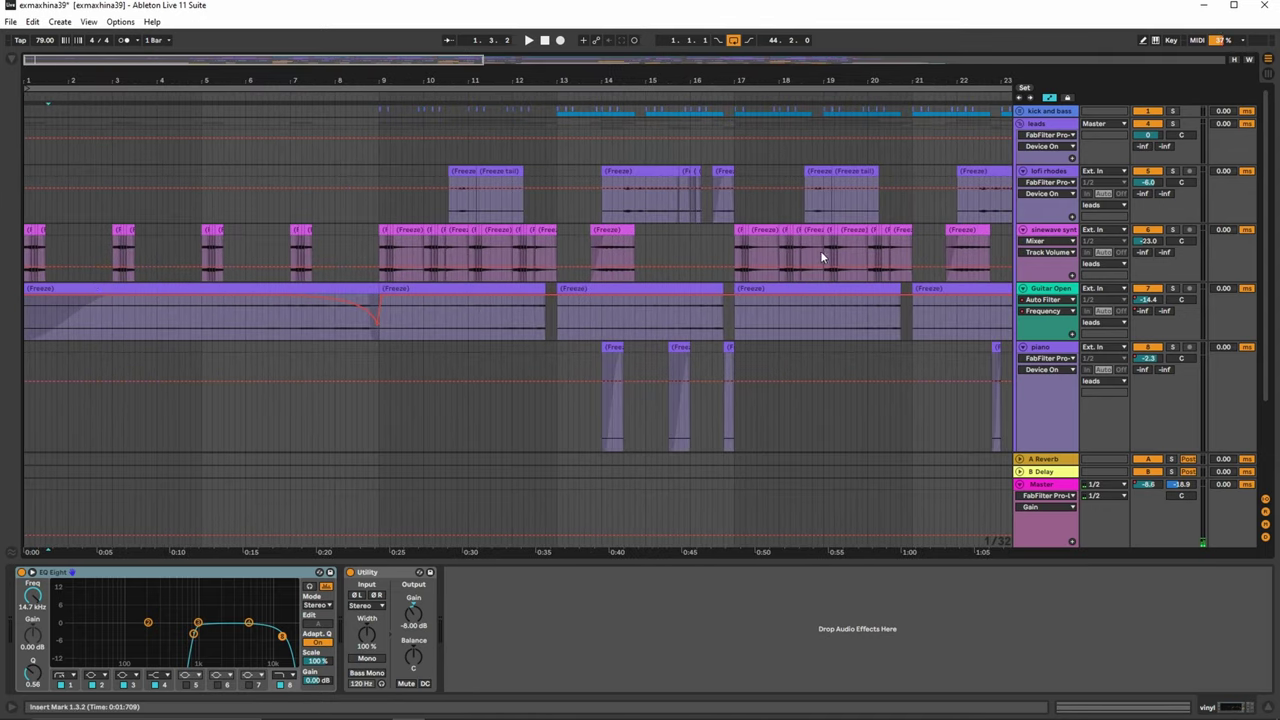
left_click(1020, 124)
Step: Unfold the kick and bass group, hide automation and play the group soloed from bar 13
left_click(1020, 112)
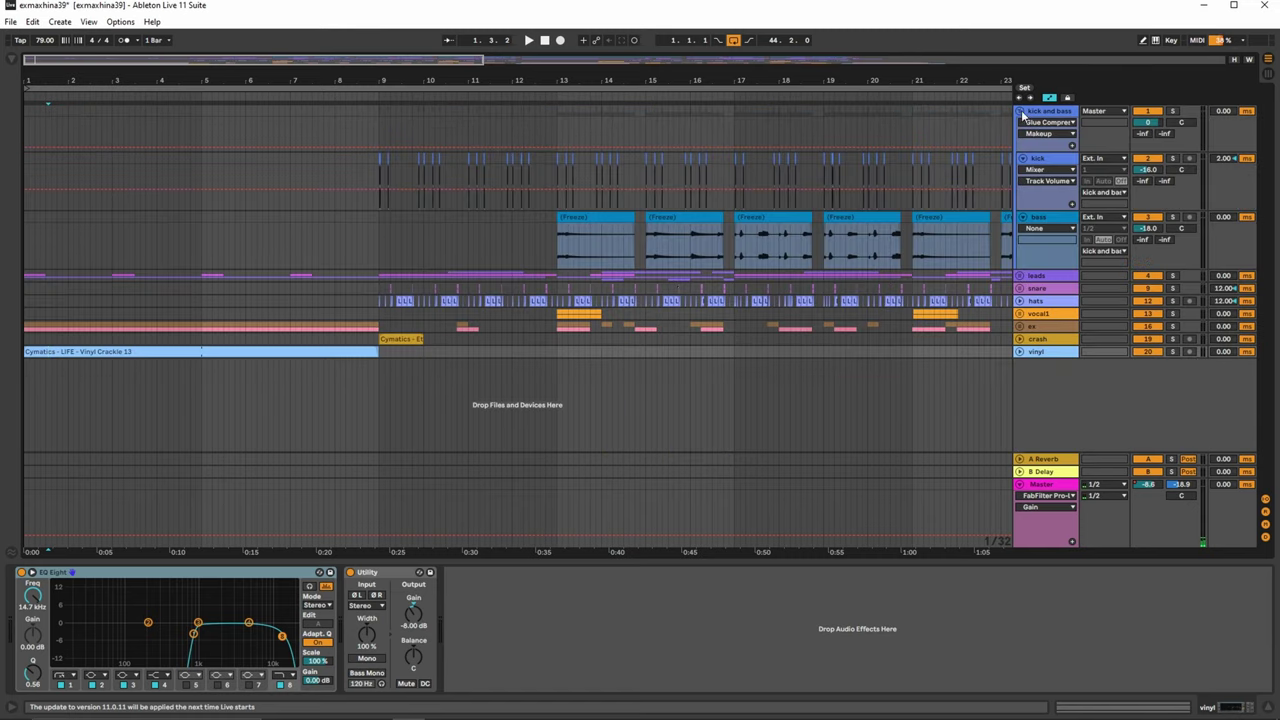
key("a")
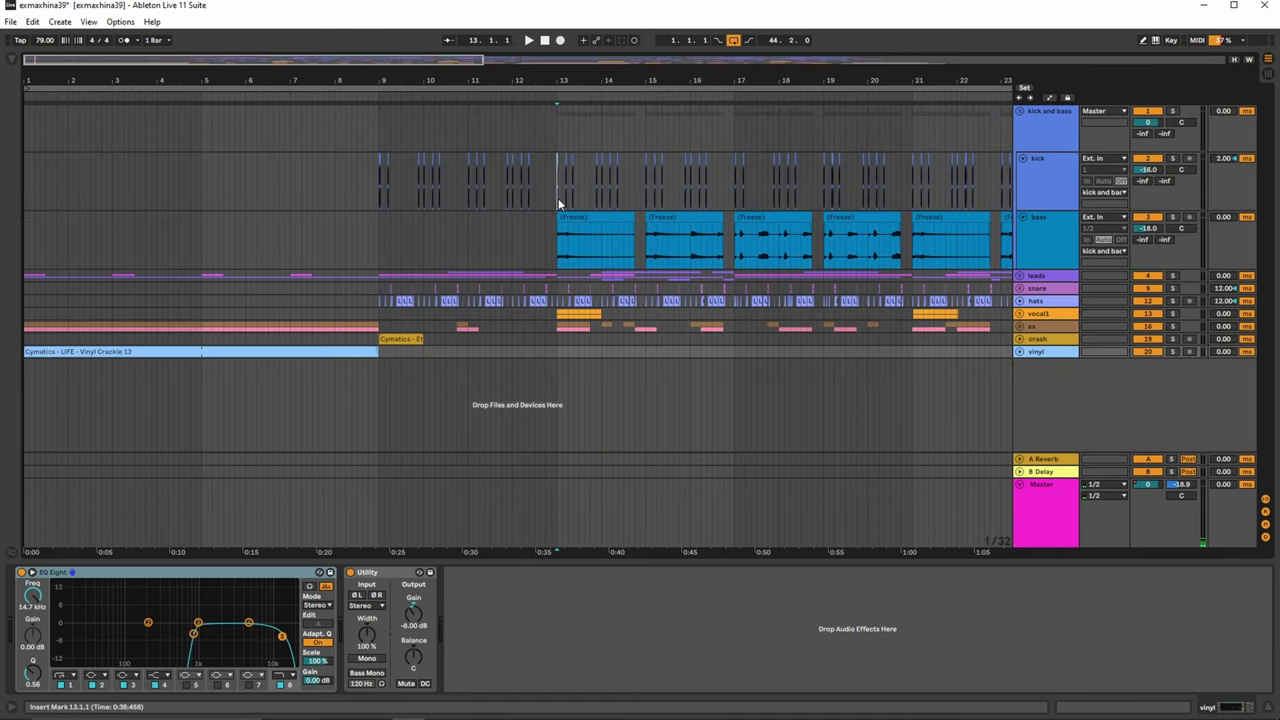
left_click(558, 203)
key("space")
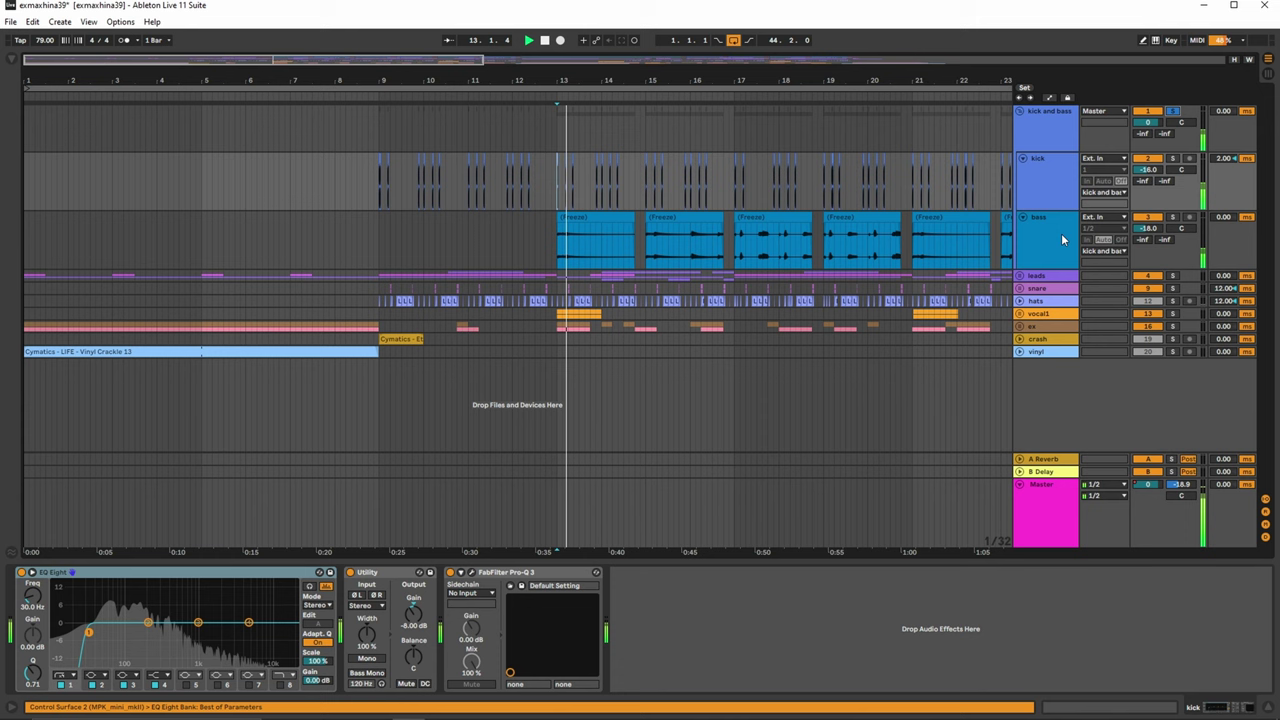
Step: Unfold the leads group, solo it for listening and stop playback
left_click(1019, 275)
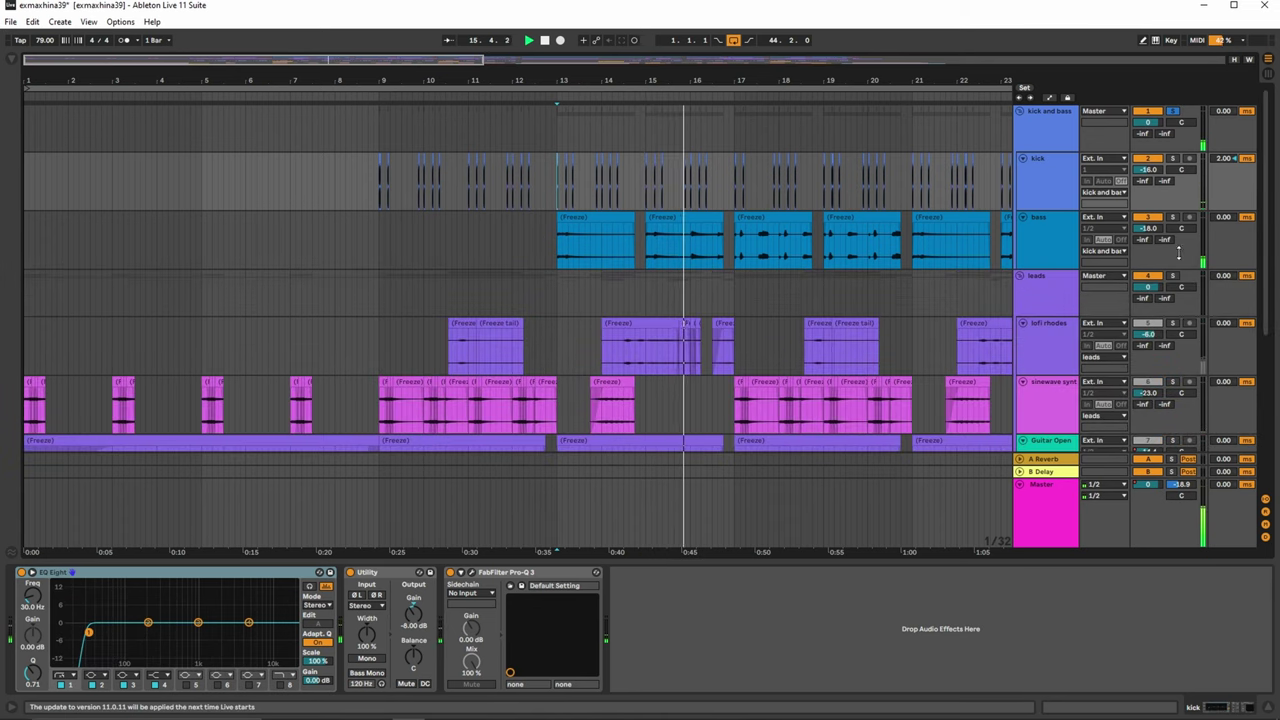
scroll(1135, 243, "down", 1)
scroll(1150, 266, "up", 1)
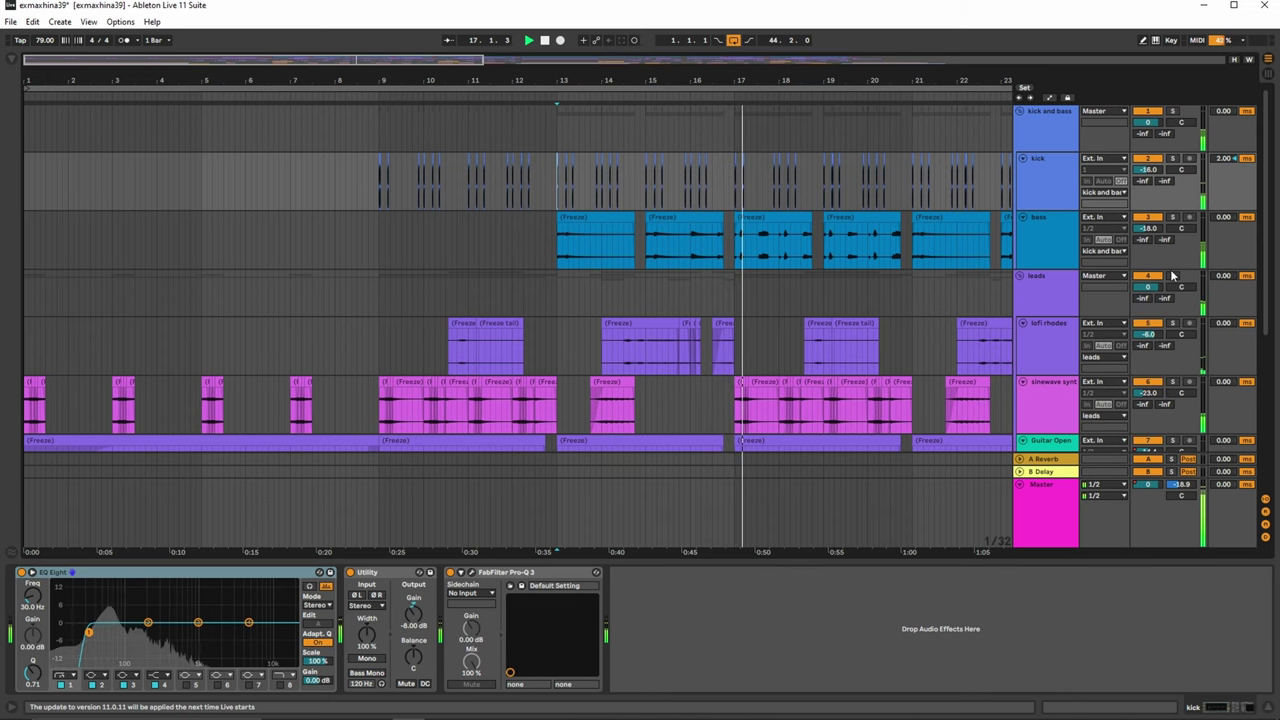
key("space")
scroll(690, 517, "down", 2)
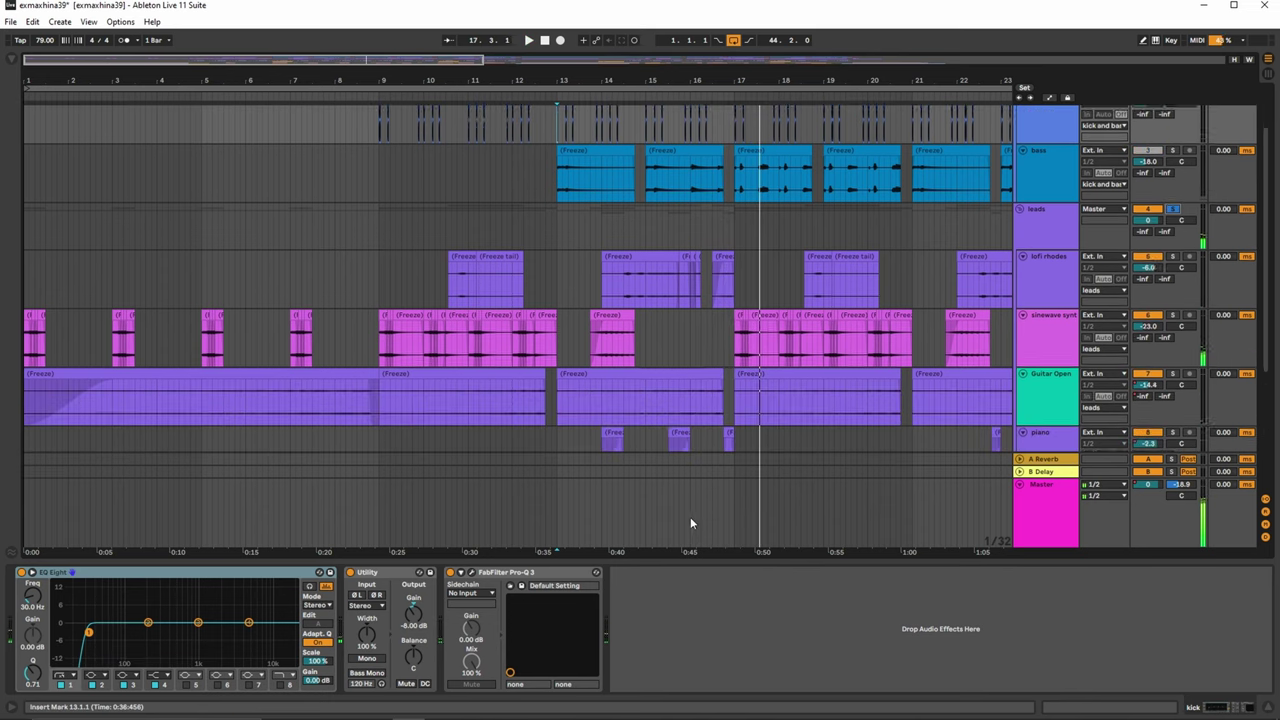
Step: Solo the sinewave synth track and play it from its first clip at bar 1
left_click(375, 262)
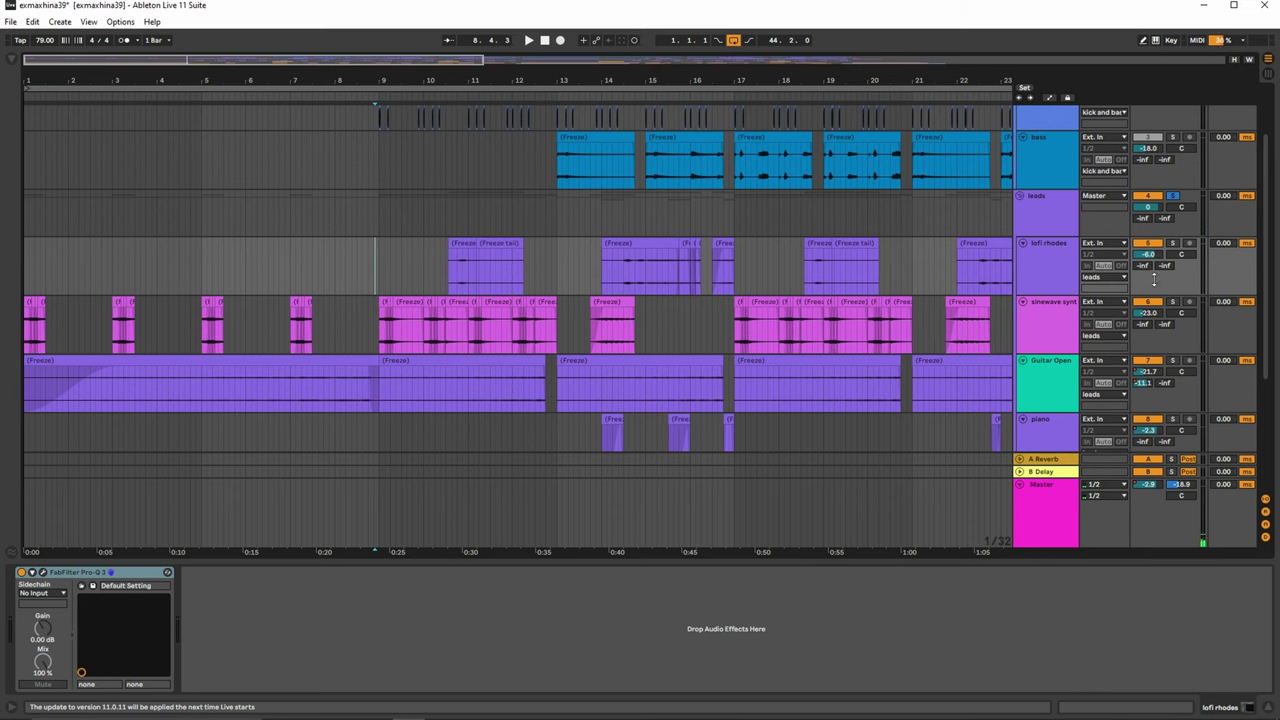
left_click(27, 313)
key("space")
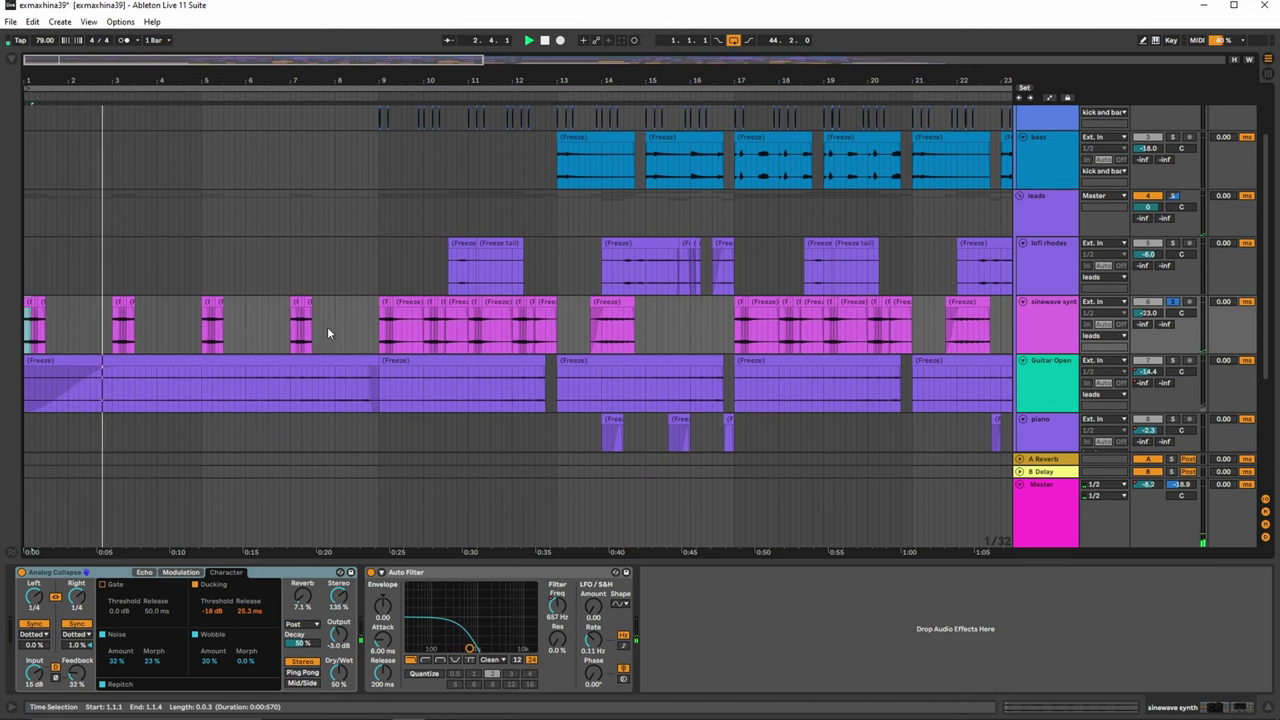
Step: Show the Auto Filter Frequency automation on the sinewave synth track
key("a")
left_click(1045, 313)
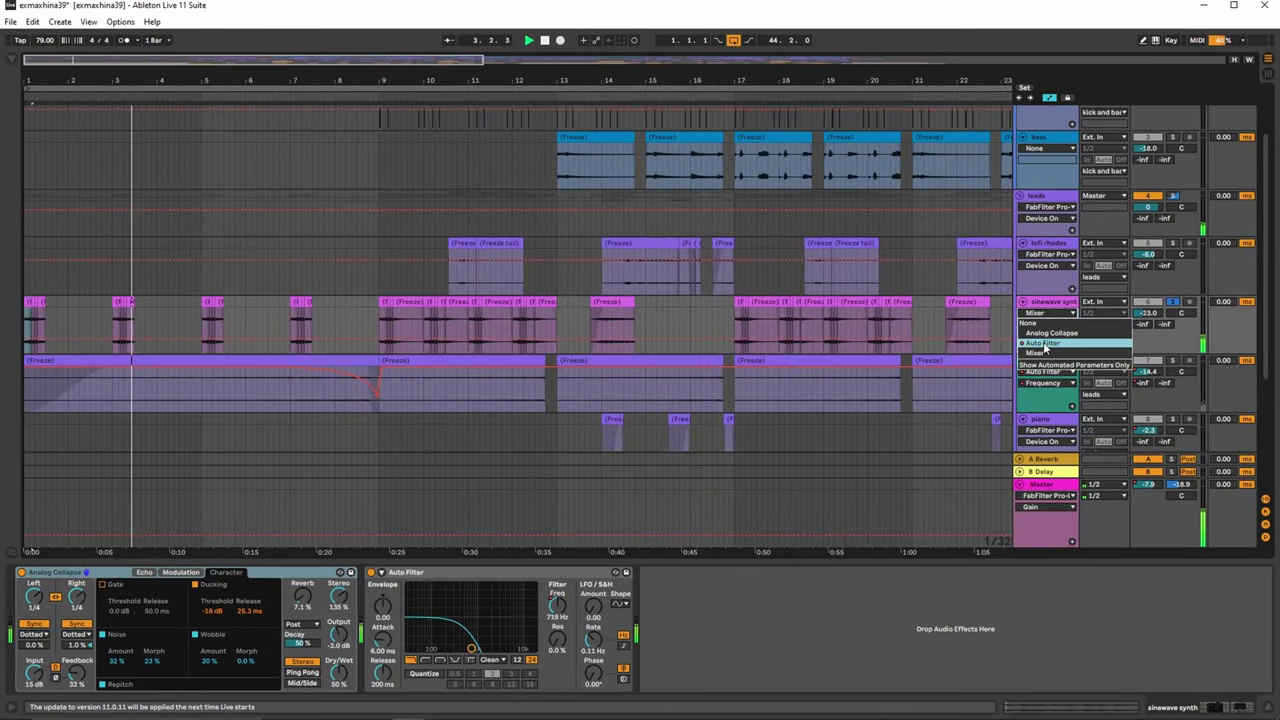
left_click(1046, 342)
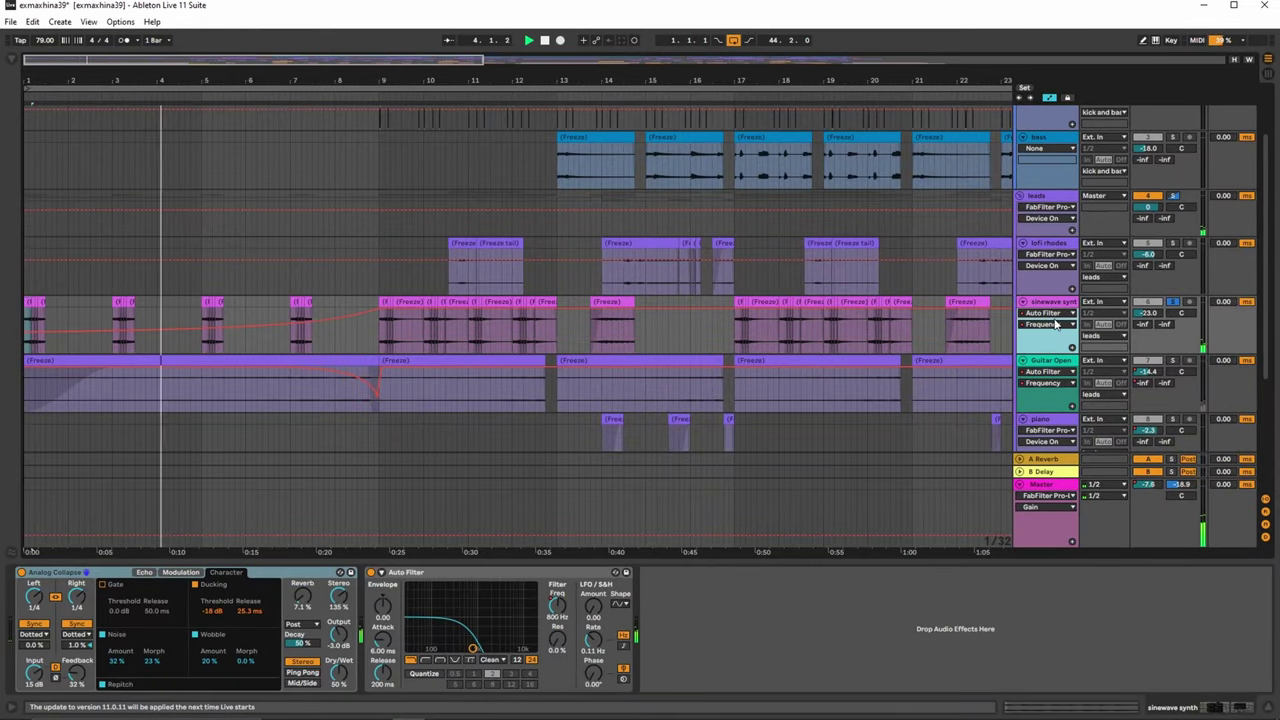
left_click(1059, 325)
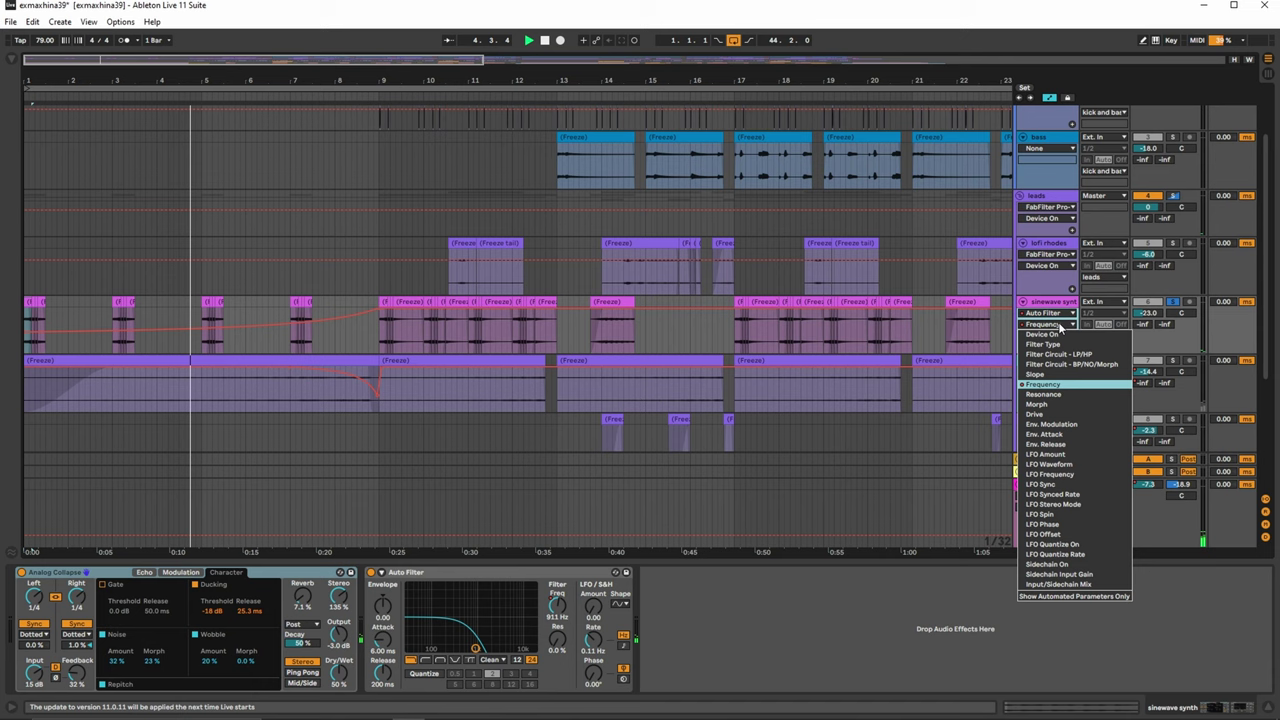
left_click(1060, 325)
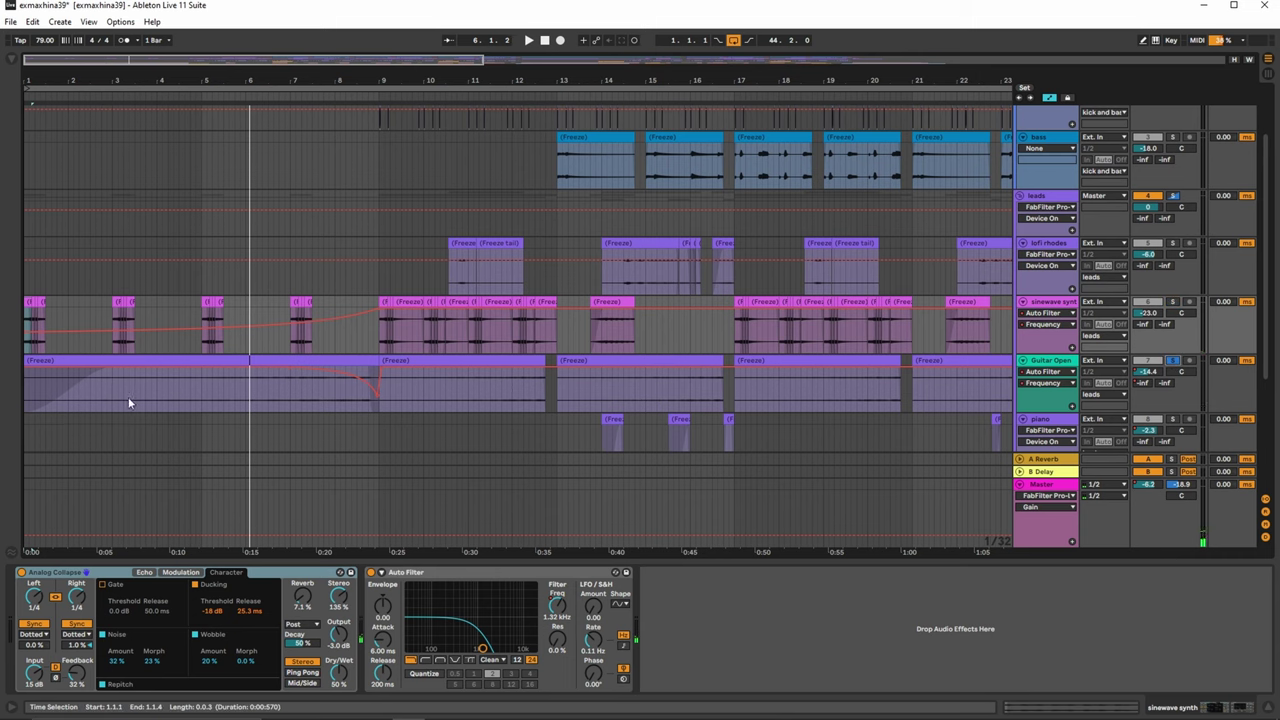
Step: Play the Guitar Open track from bar 4 to hear its intro and filter automation
left_click(216, 358)
left_click(197, 397)
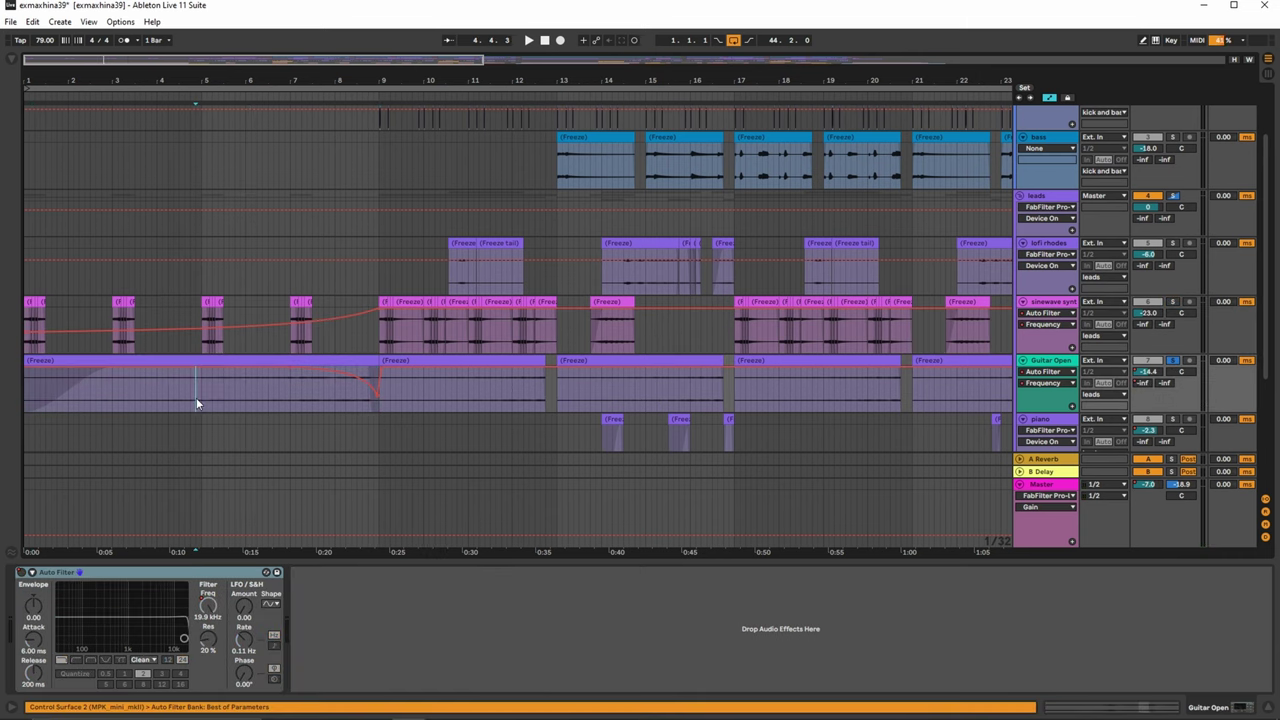
key("space")
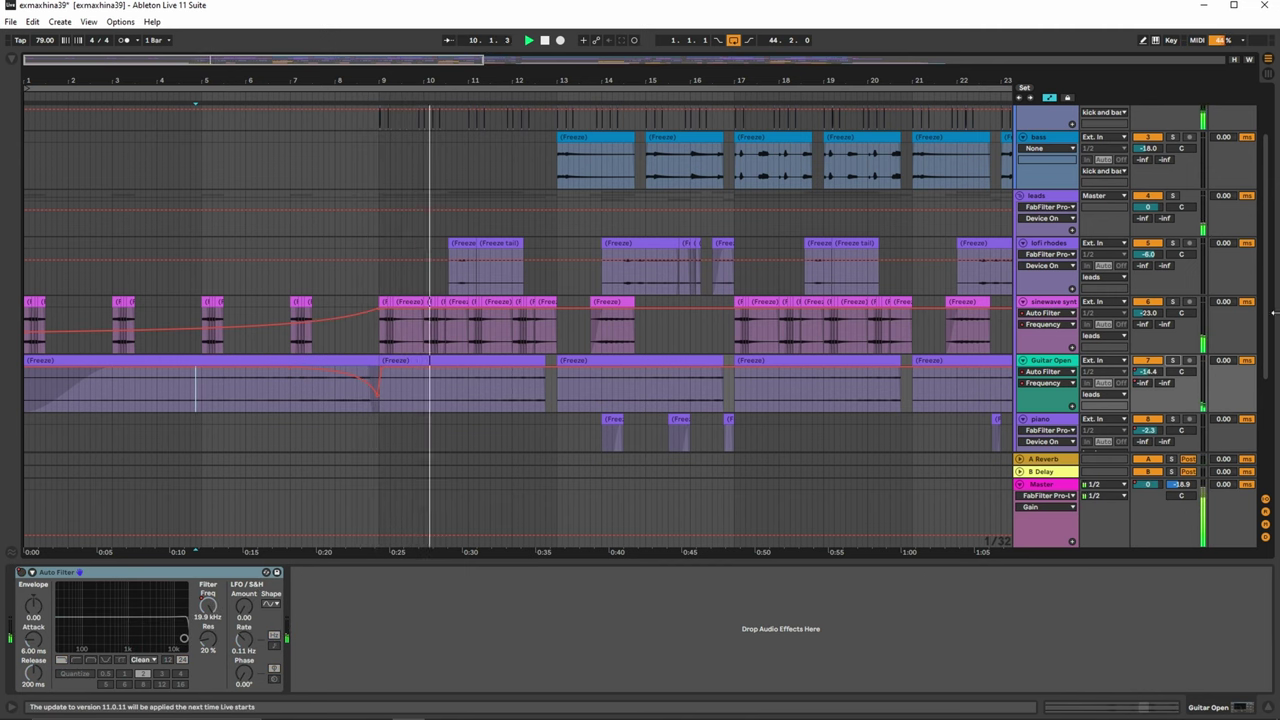
Step: Fold the kick and bass group and play the unsoloed mix from bar 13
left_click_drag(1268, 324, 1256, 262)
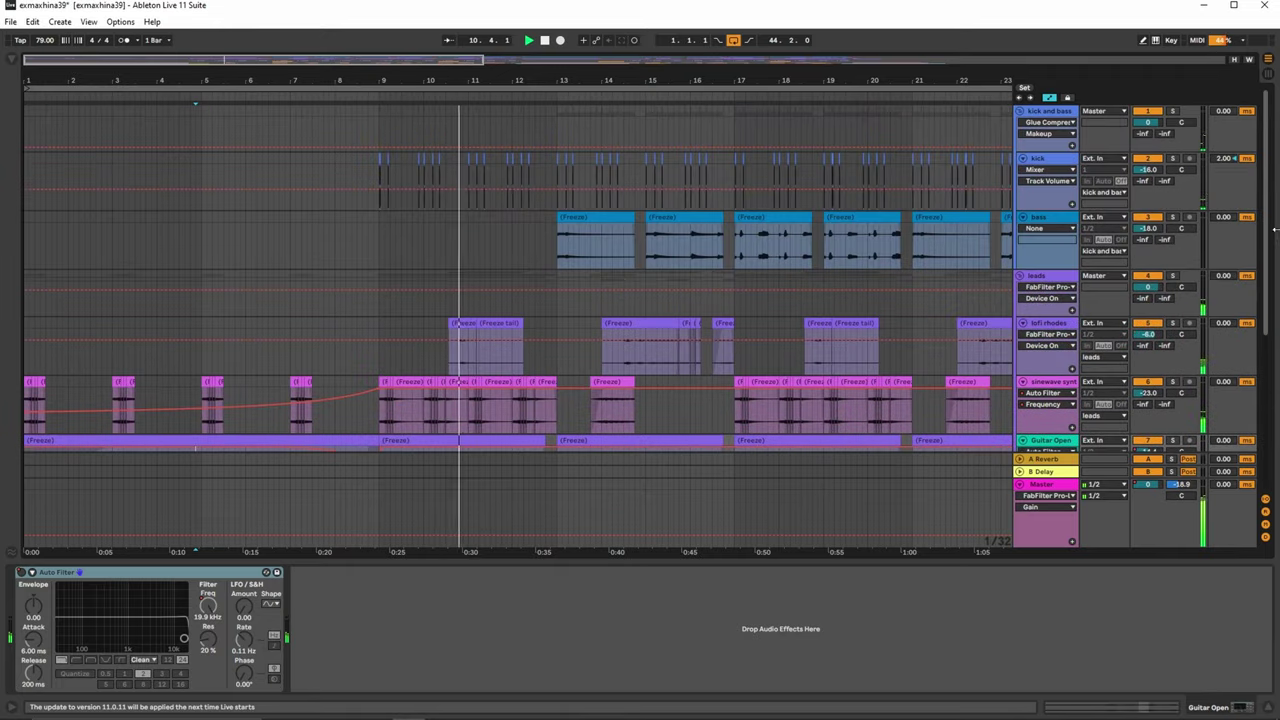
left_click(1021, 112)
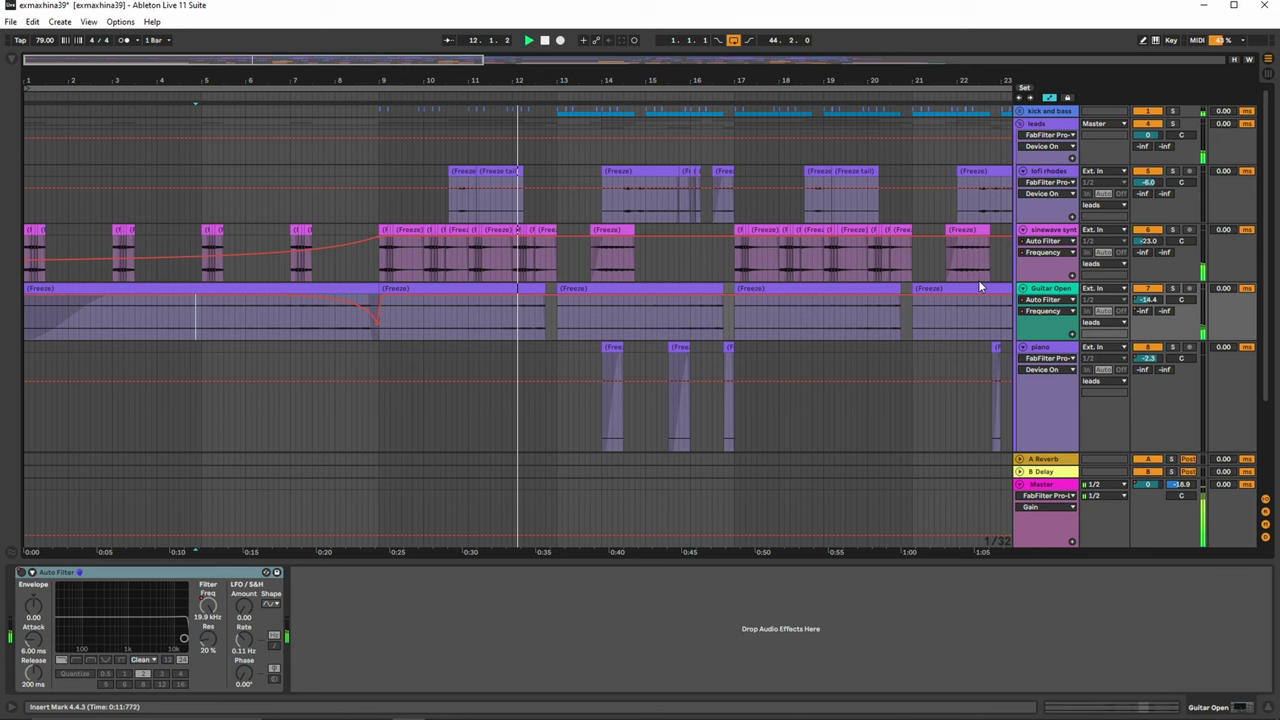
left_click(1169, 288)
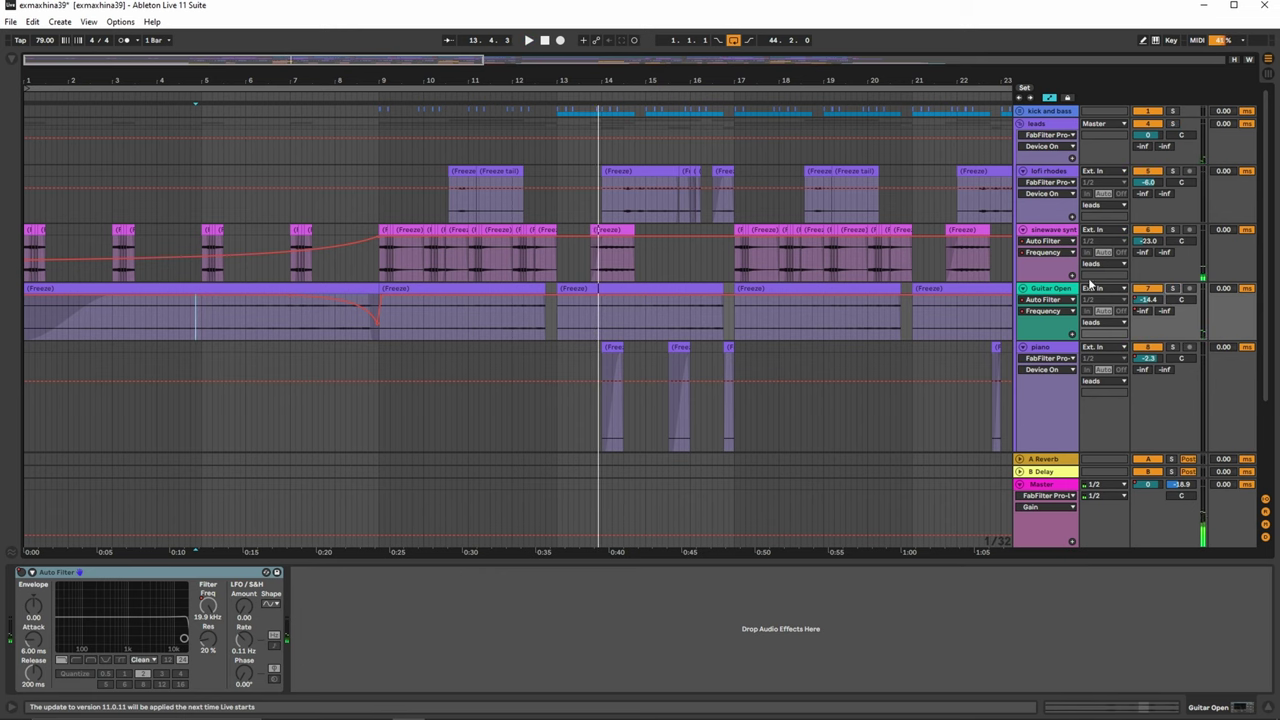
left_click(567, 209)
key("space")
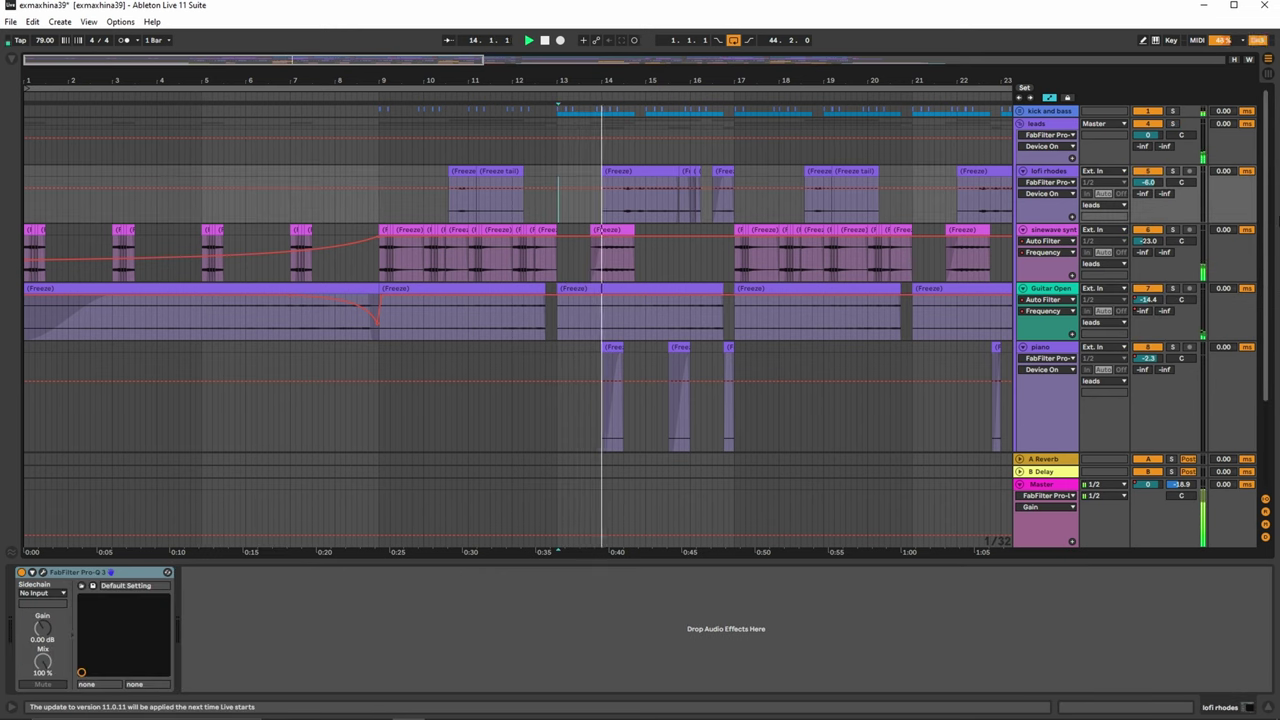
Step: Hide automation, stop playback and look over the lead and piano clips across the whole arrangement
key("a")
scroll(1026, 320, "down", 2)
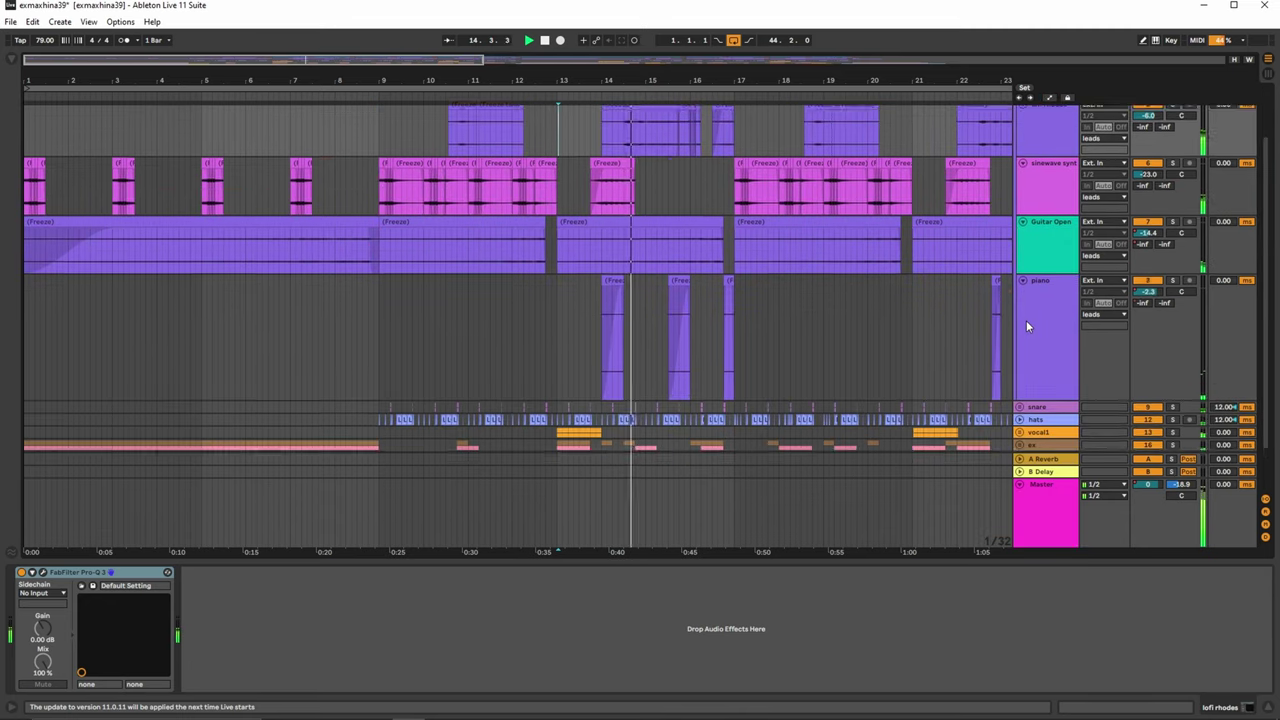
key("space")
left_click_drag(771, 80, 345, 134)
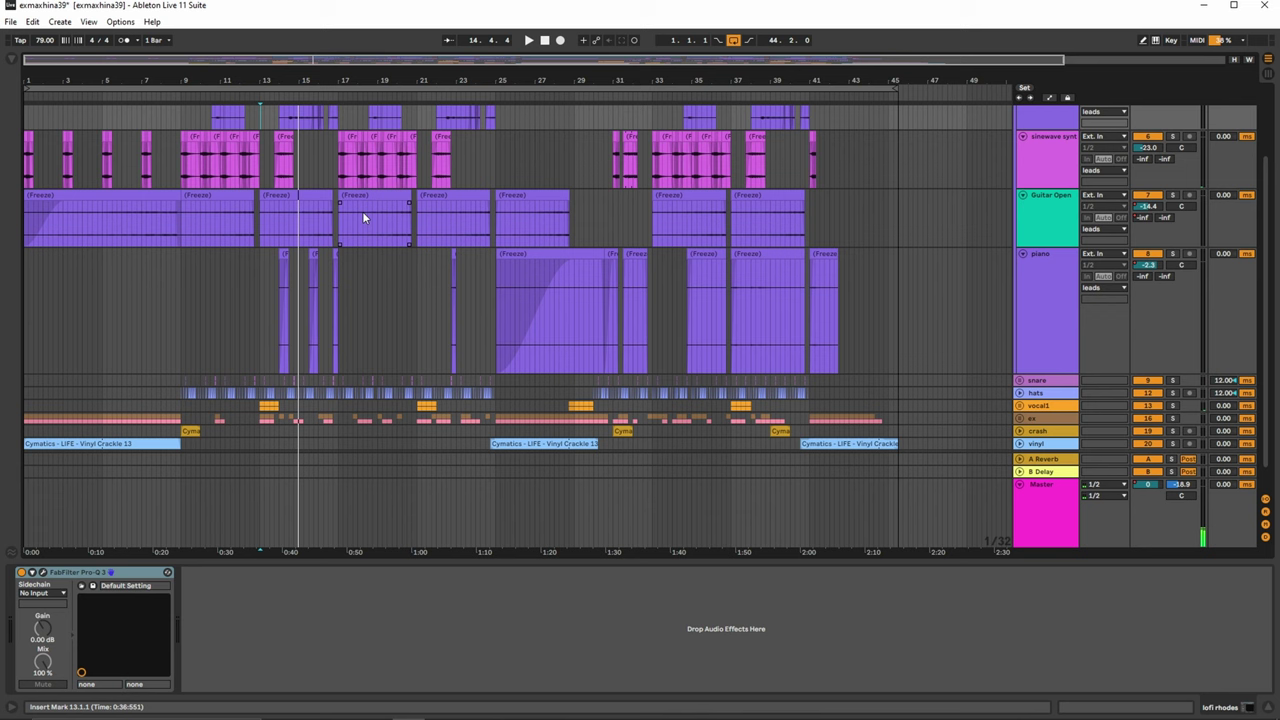
left_click(225, 193)
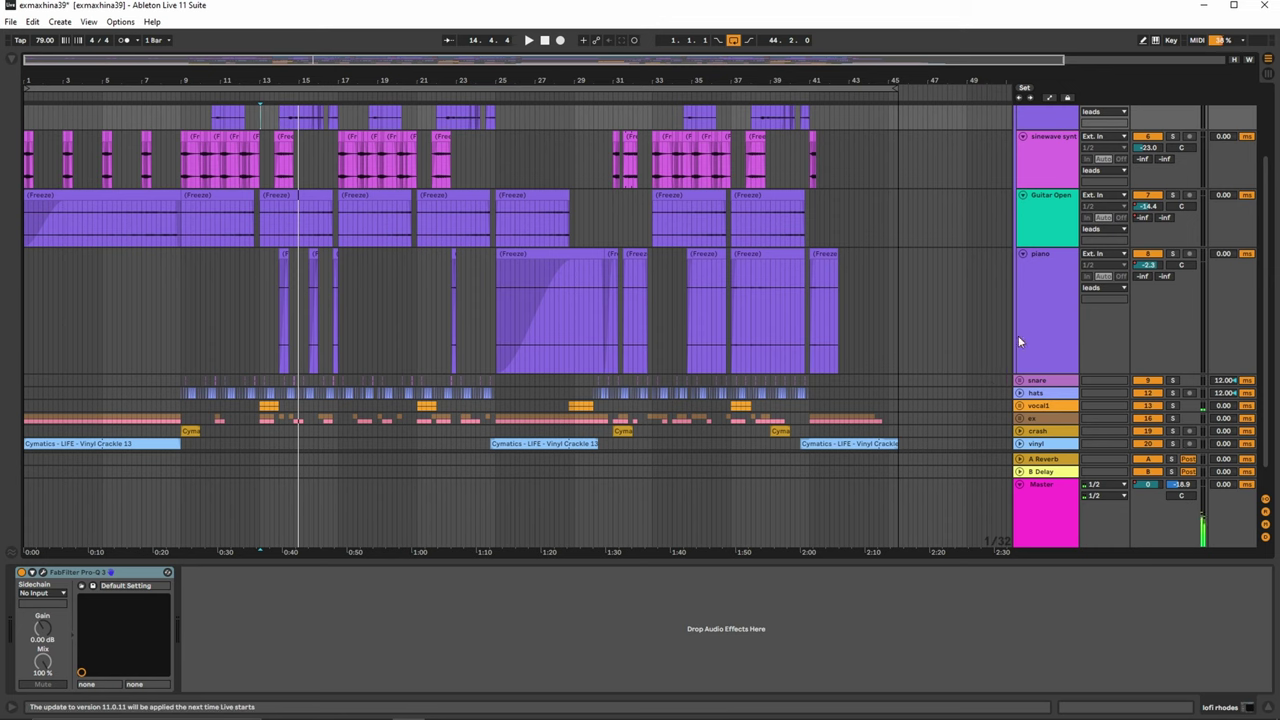
Step: Unfold the snare group and display its ValhallaSupermassive DelayWarp automation
left_click(1020, 381)
scroll(1024, 372, "down", 3)
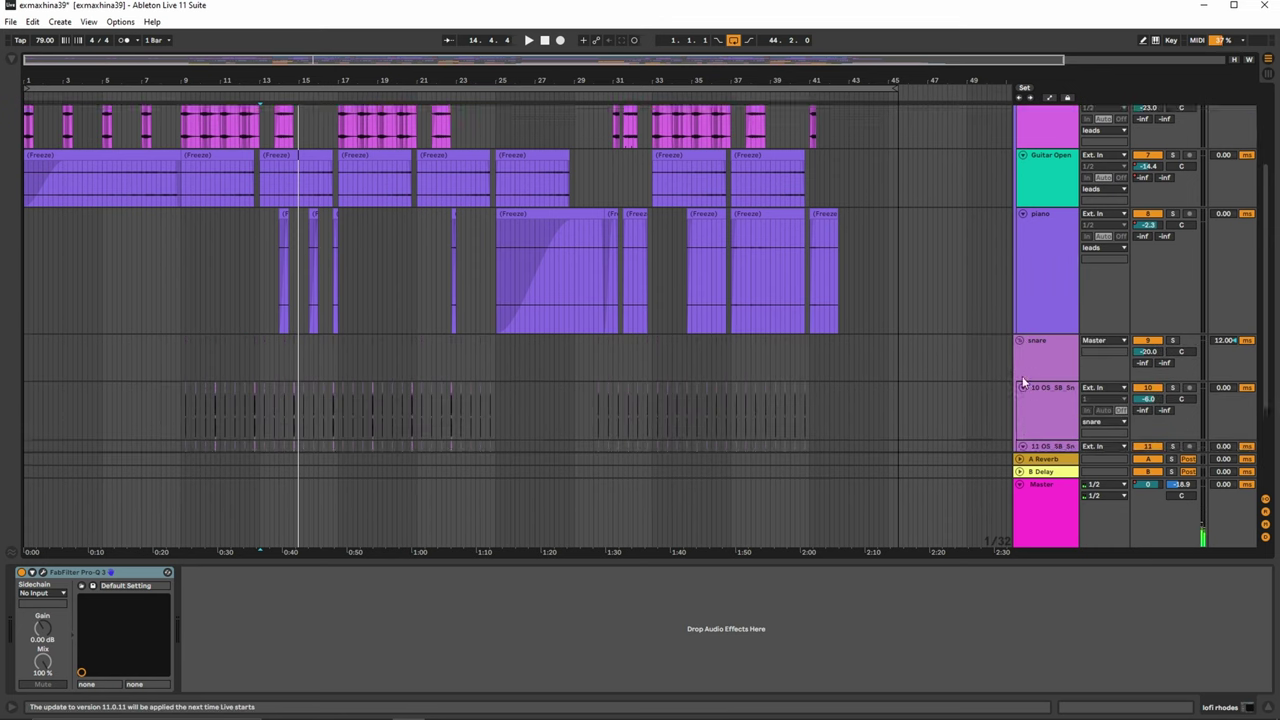
key("a")
left_click(1047, 212)
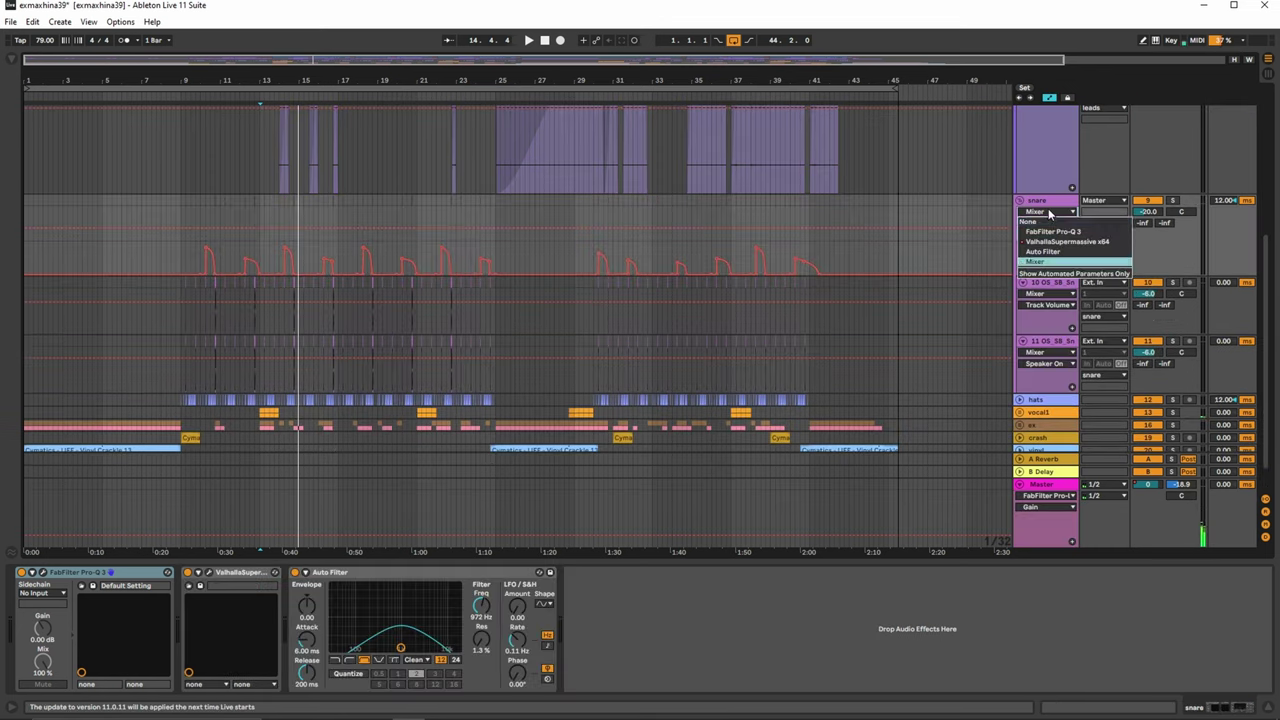
left_click(1062, 242)
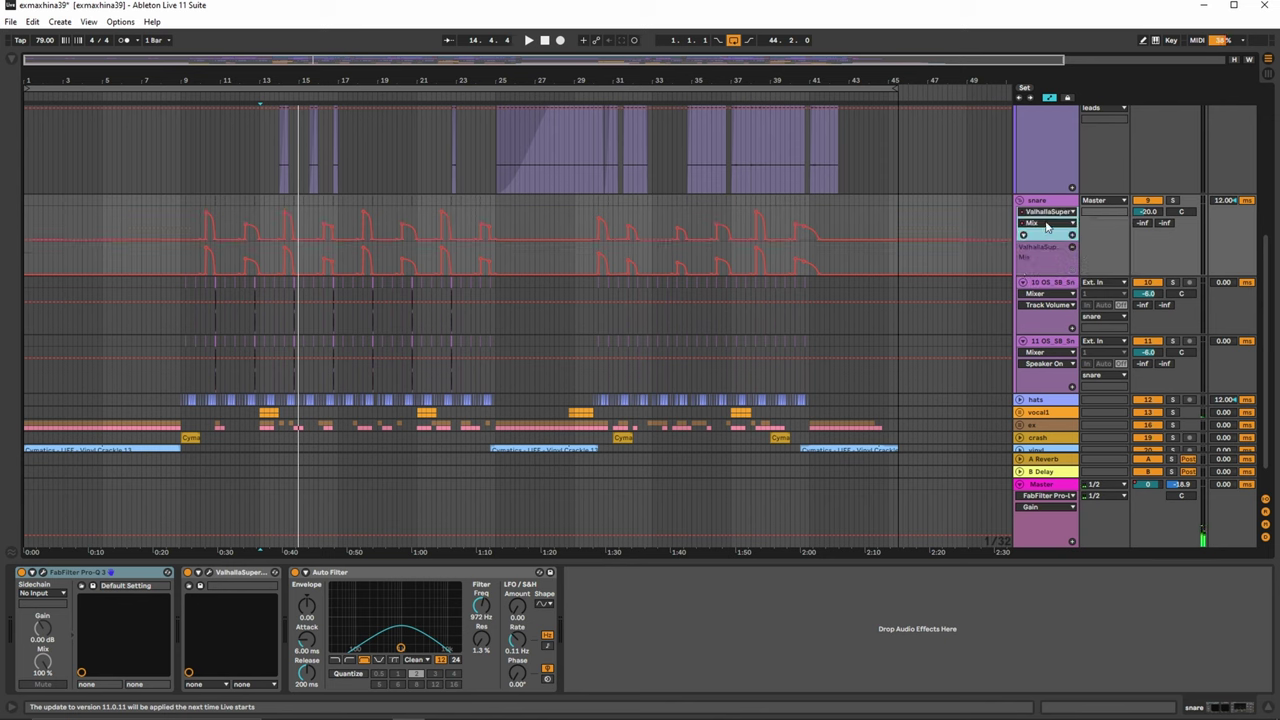
left_click(1047, 224)
left_click(1055, 284)
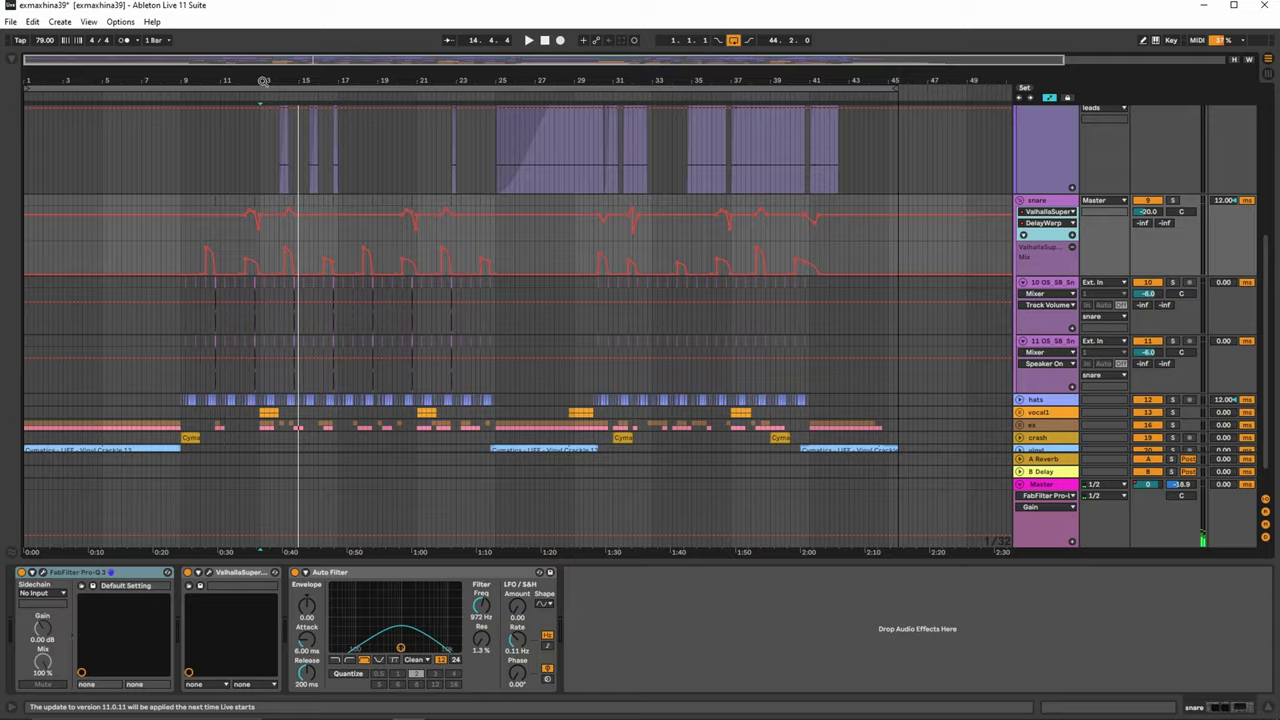
Step: Listen to the snare group from bar 12 with solo on, and finish by unsoloing and folding the group
left_click_drag(263, 81, 268, 81)
left_click(182, 225)
key("space")
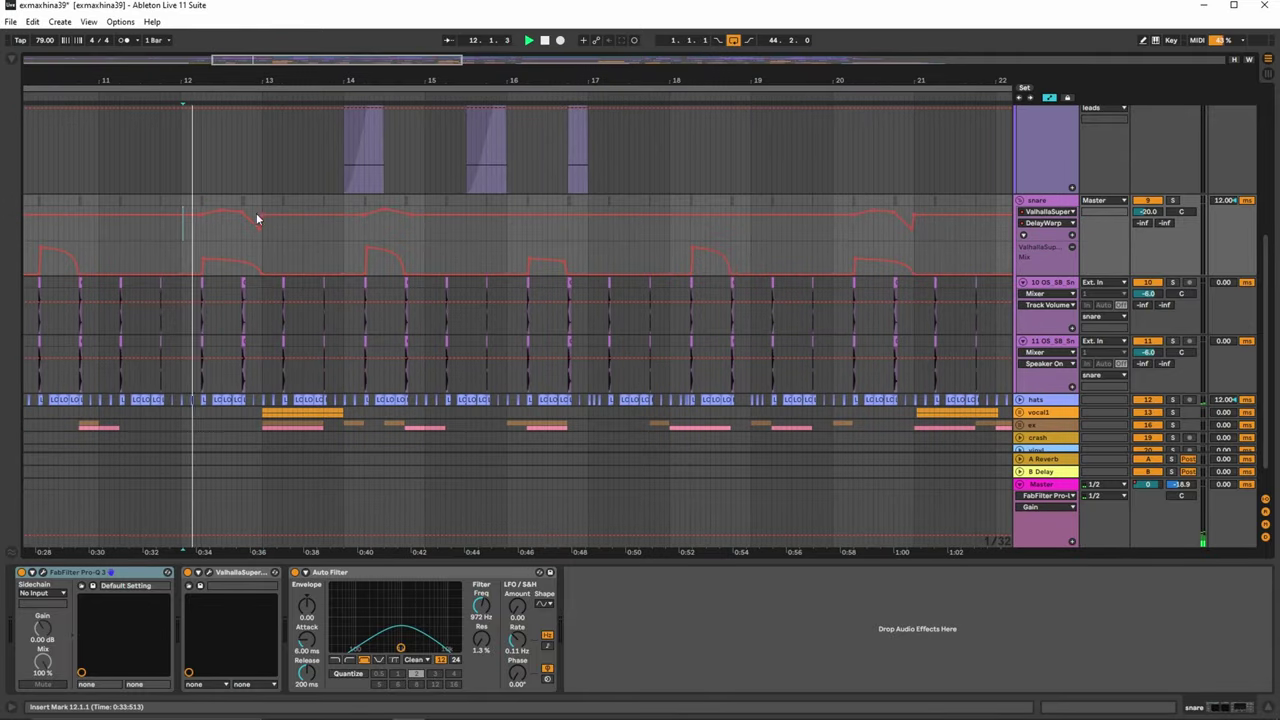
left_click(1173, 201)
left_click(181, 238)
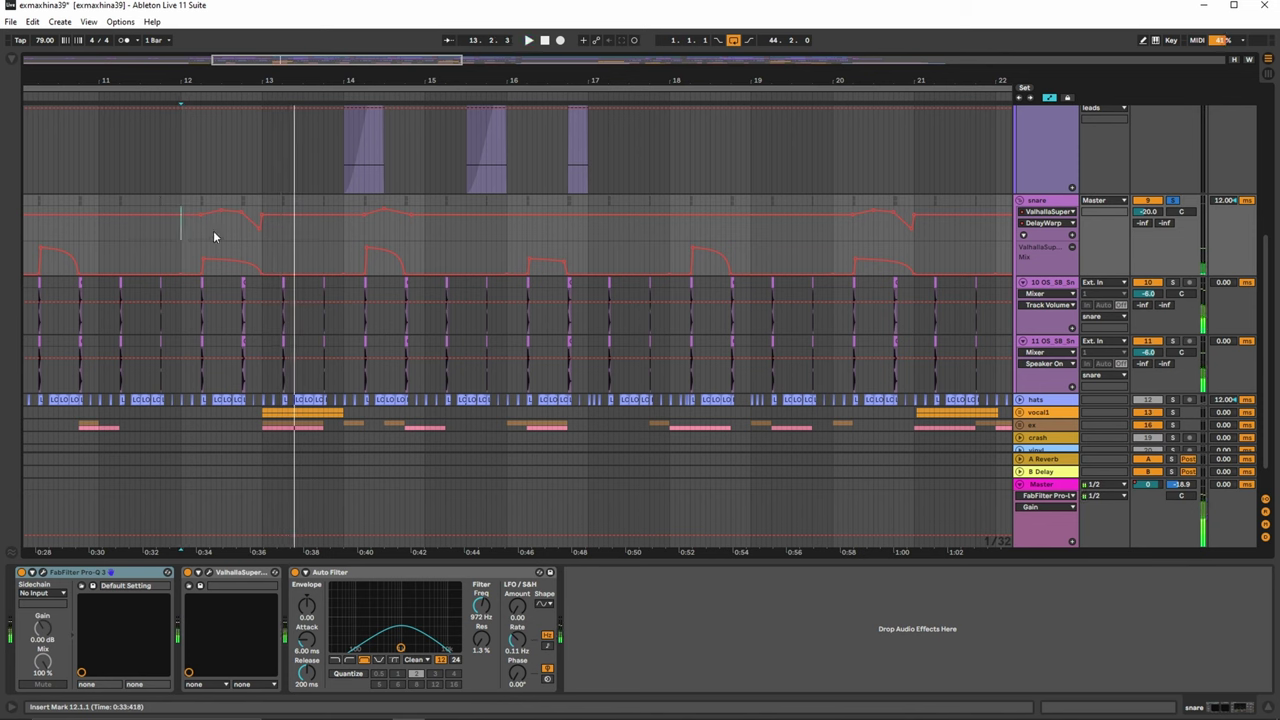
key("space")
key("space")
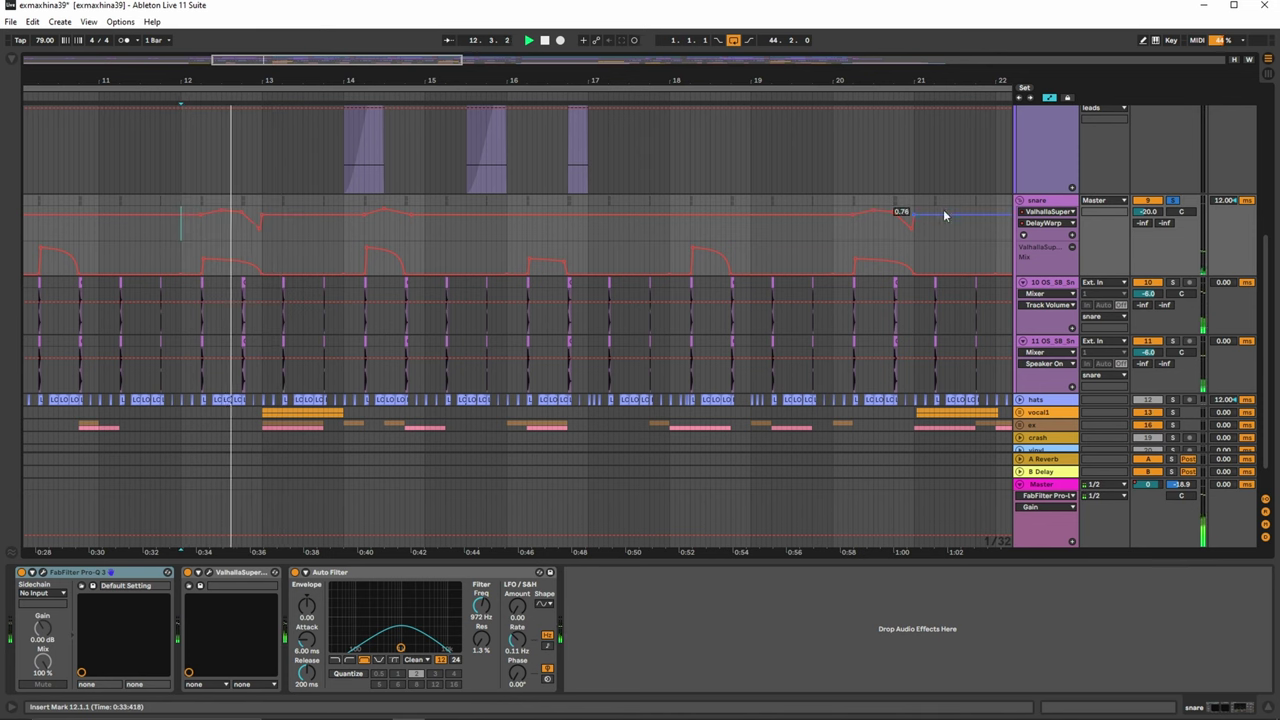
left_click(1174, 201)
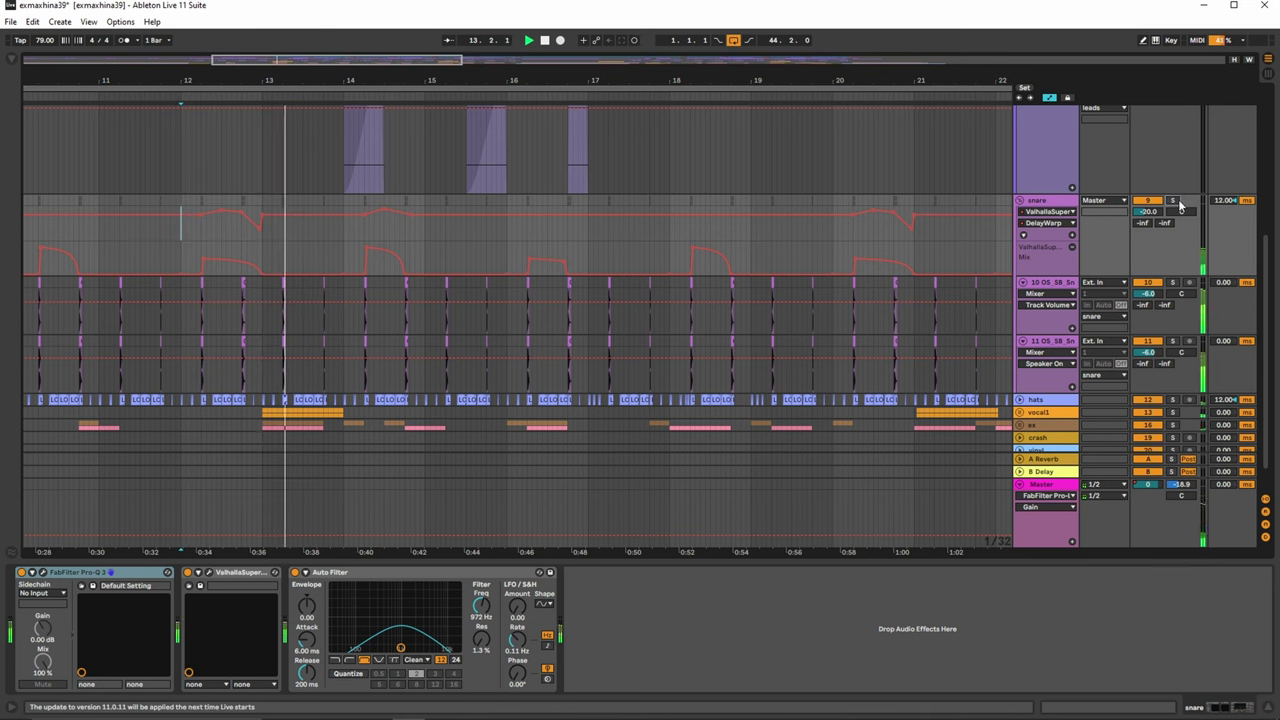
left_click(1020, 201)
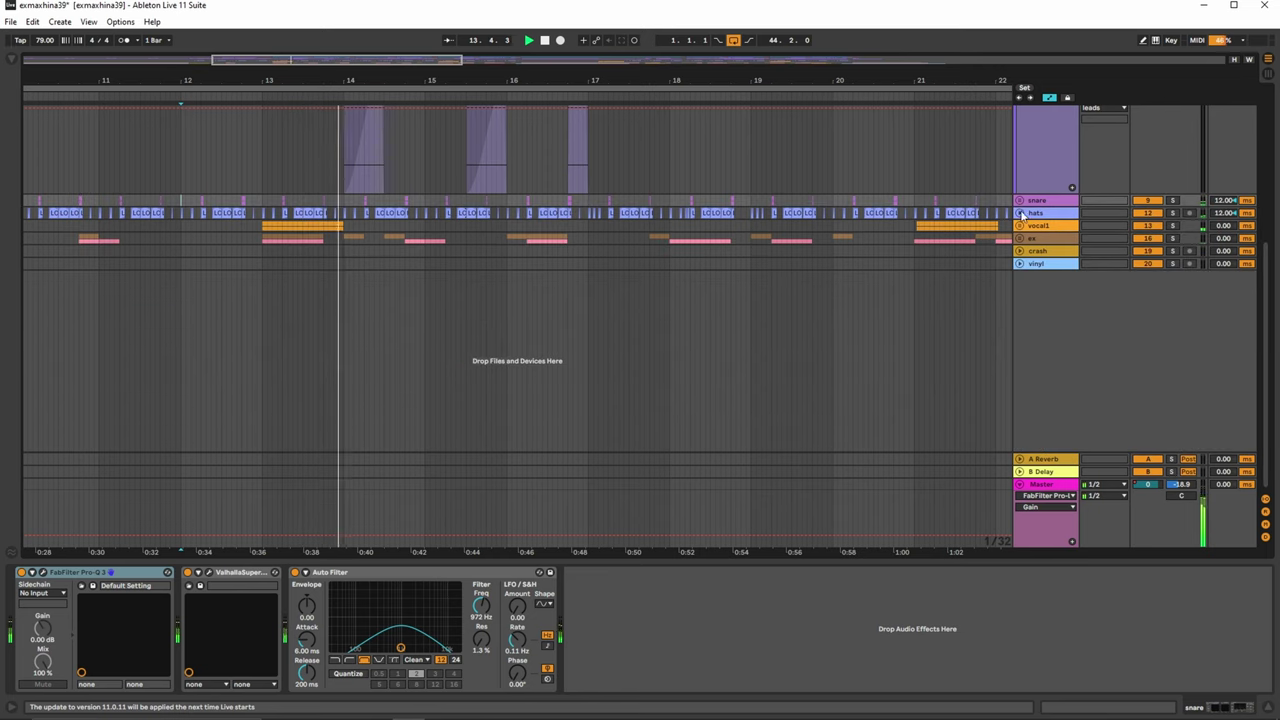
Step: Unfold the hats track and examine its ValhallaSupermassive Mix automation
left_click(1020, 213)
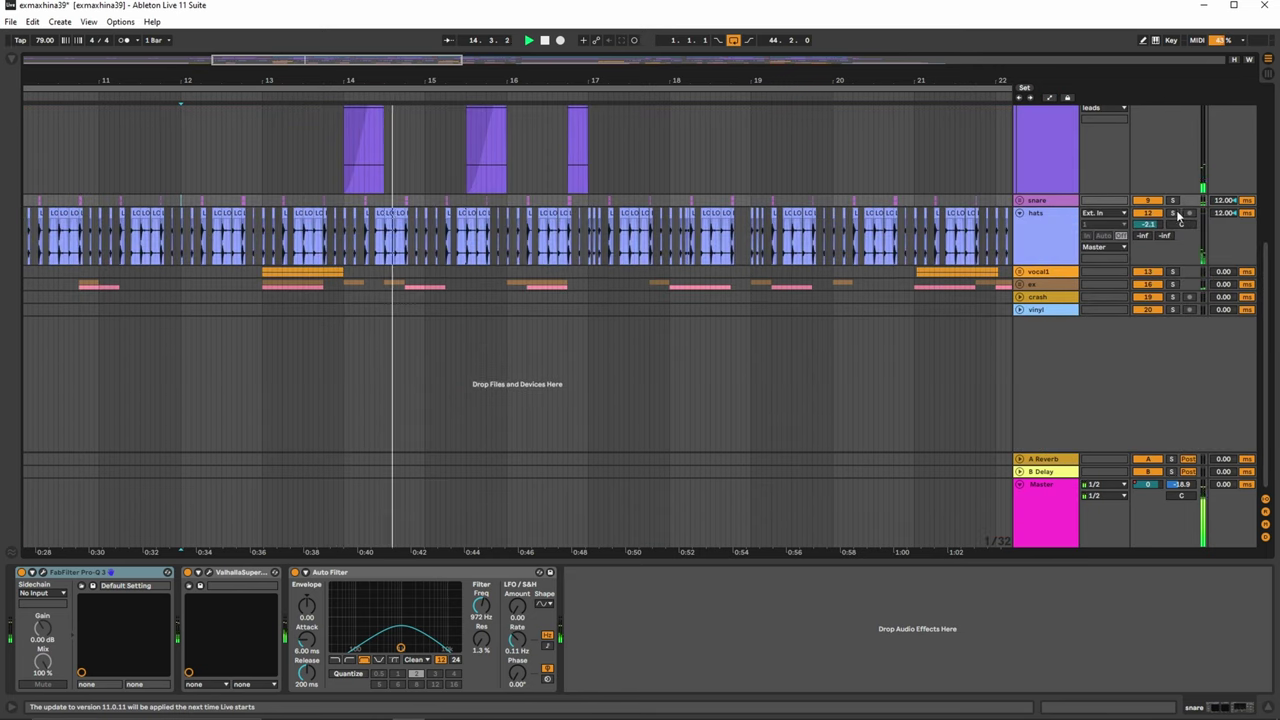
key("a")
left_click(1045, 224)
left_click(1060, 326)
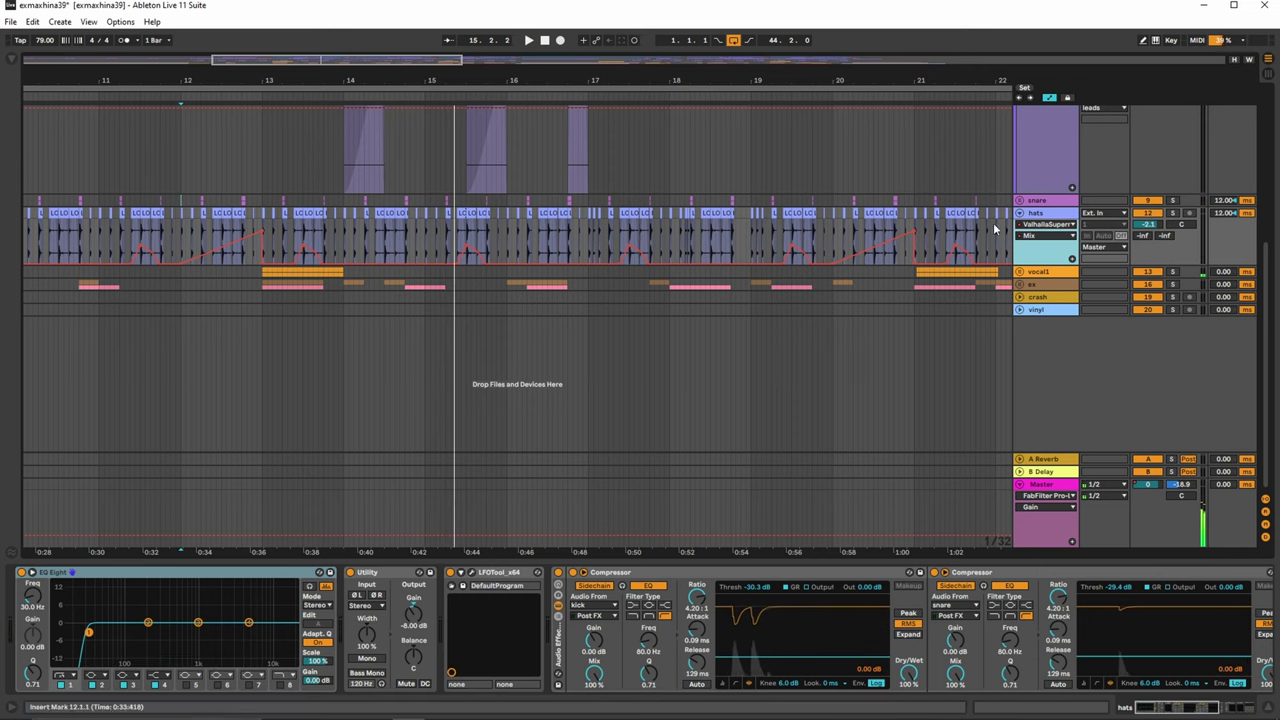
left_click(1045, 235)
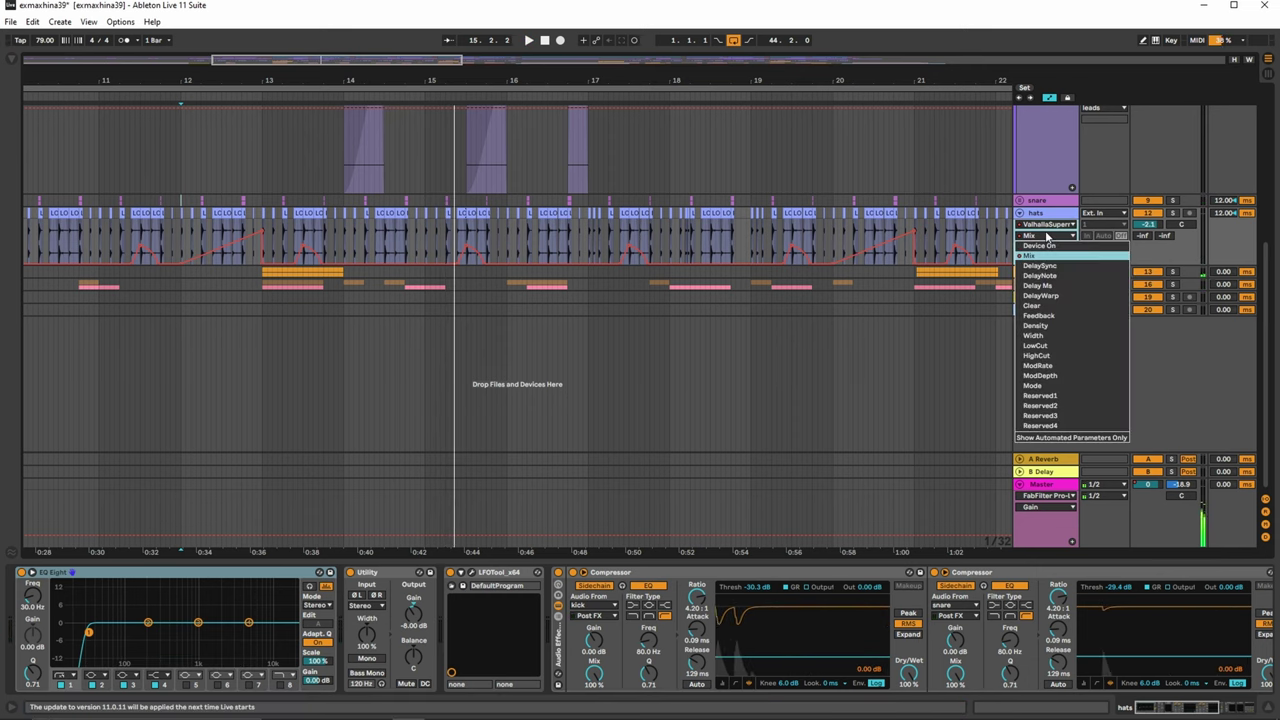
left_click(670, 79)
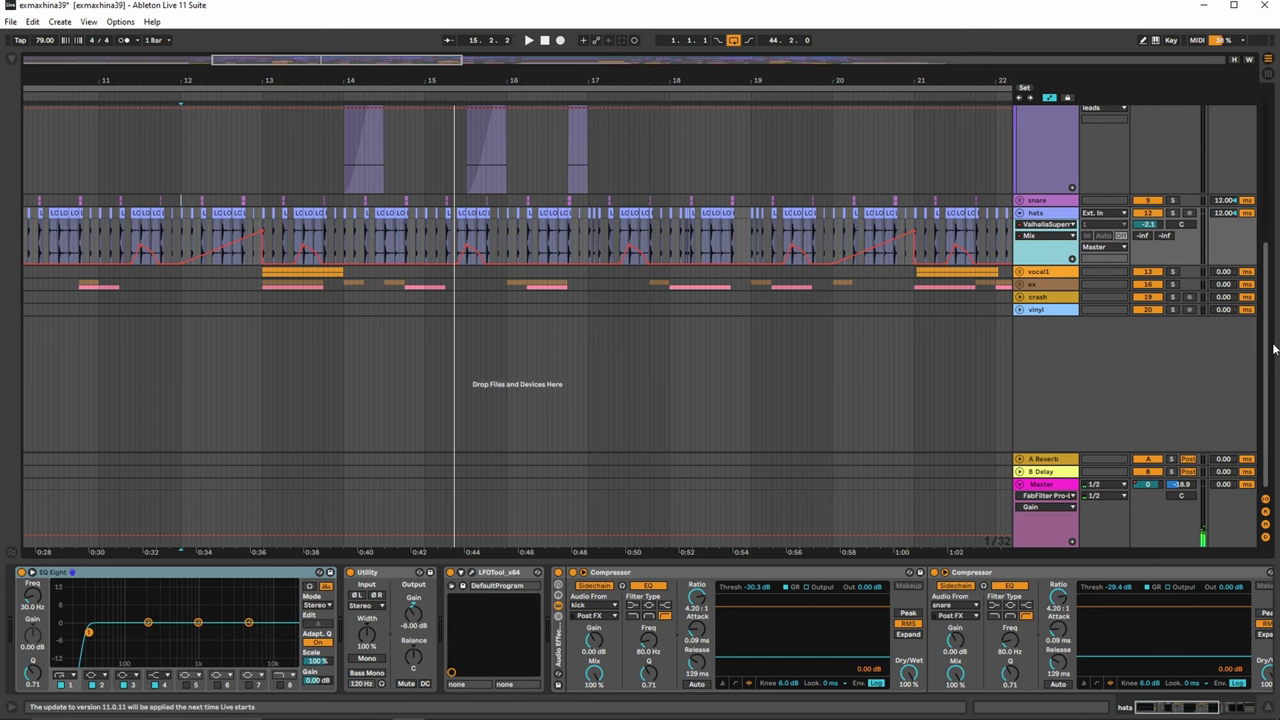
mouse_move(565, 79)
left_mouse_down()
mouse_move(565, 100)
mouse_move(562, 79)
left_mouse_up()
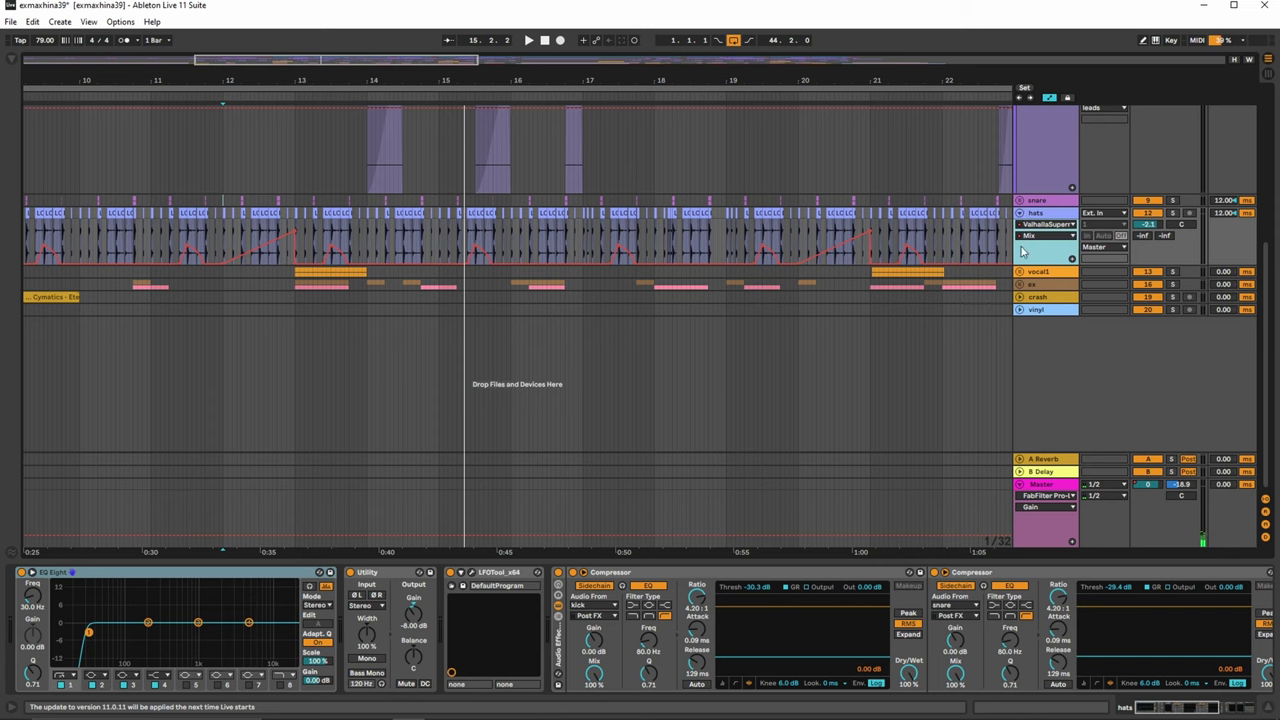
Step: Fold the hats track, unfold the vocal1 group and play it from bar 13 with solo on
left_click(1019, 214)
left_click(1040, 228)
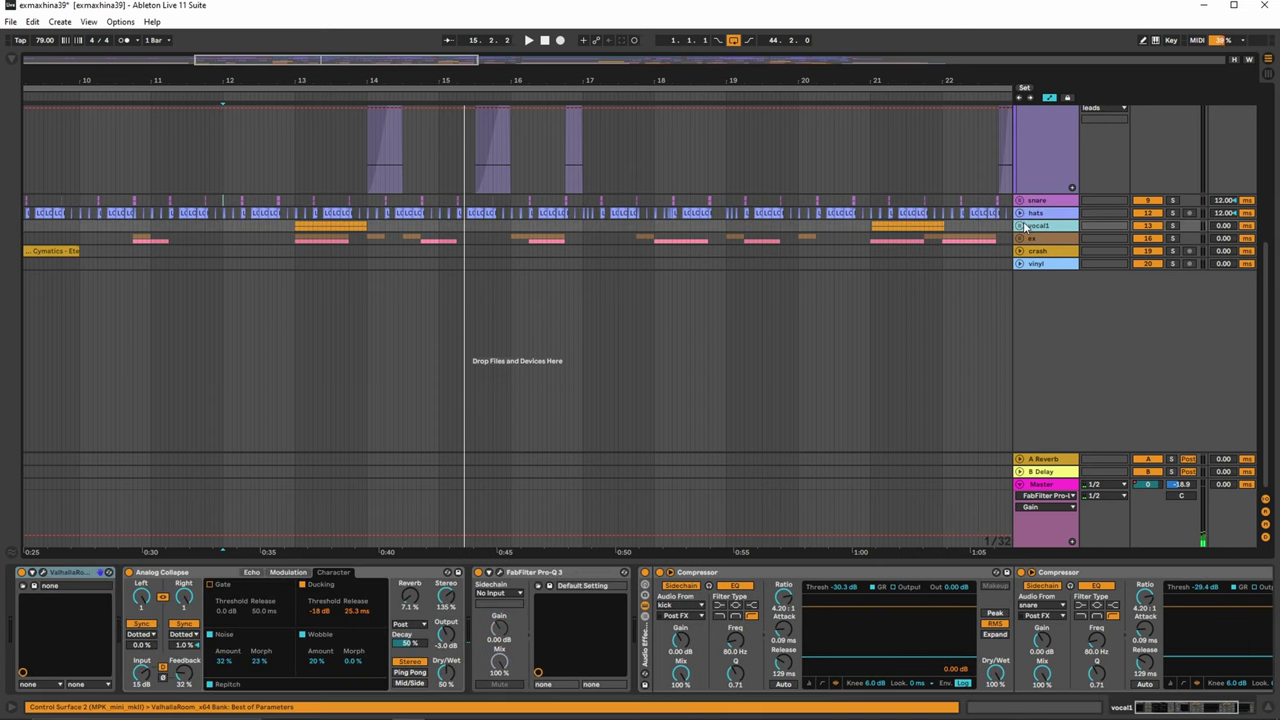
left_click(1020, 226)
left_click(312, 313)
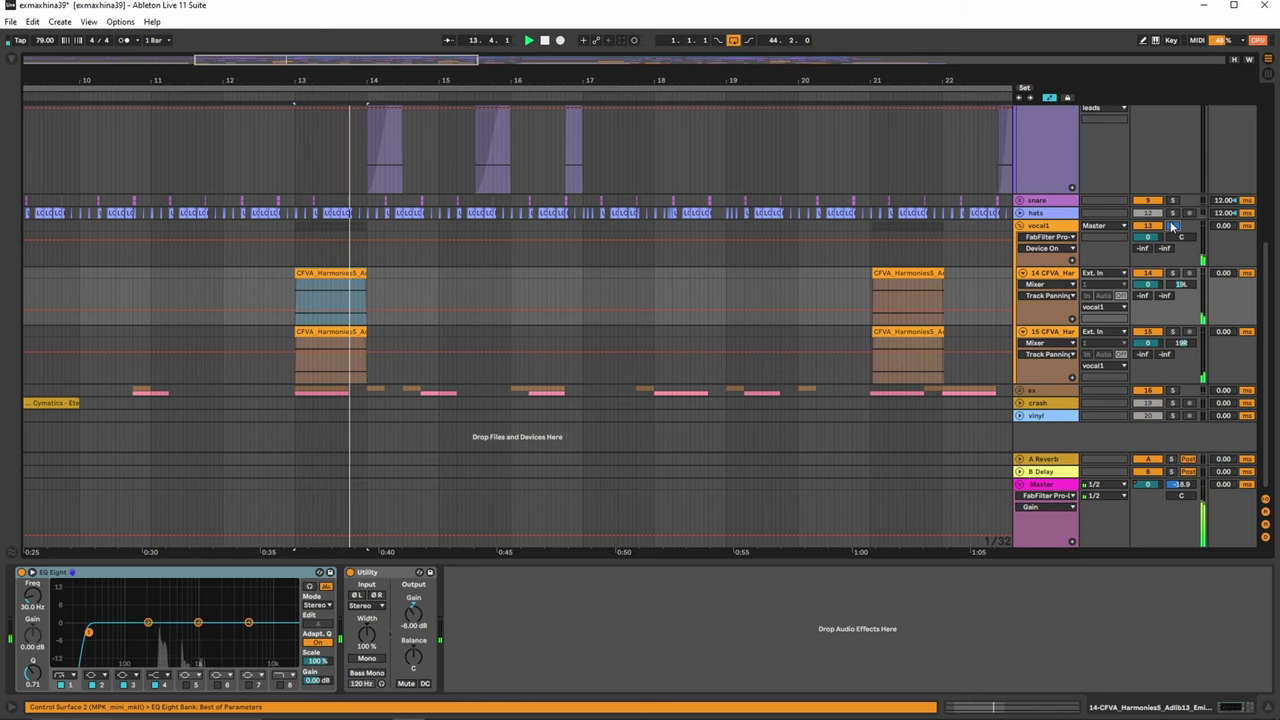
Step: Look over the effect chains on the vocal1 group and its two harmony tracks during playback
left_click(1070, 228)
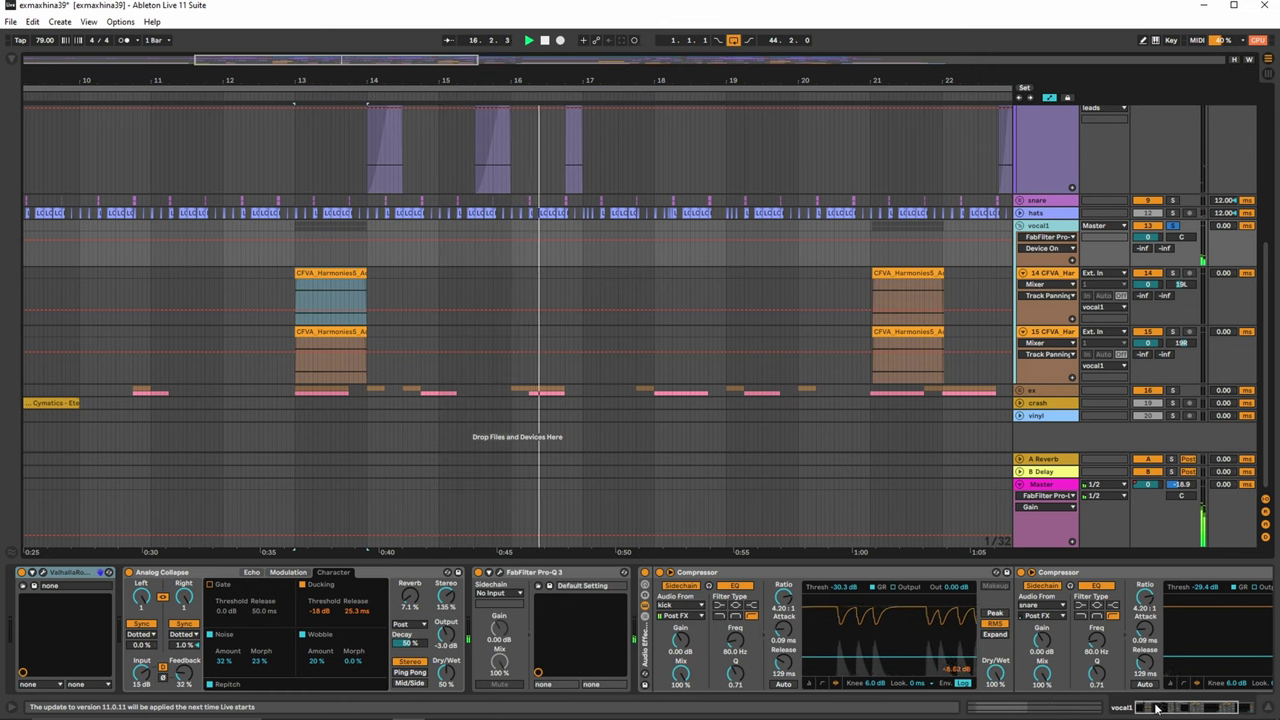
left_click_drag(1154, 707, 1200, 707)
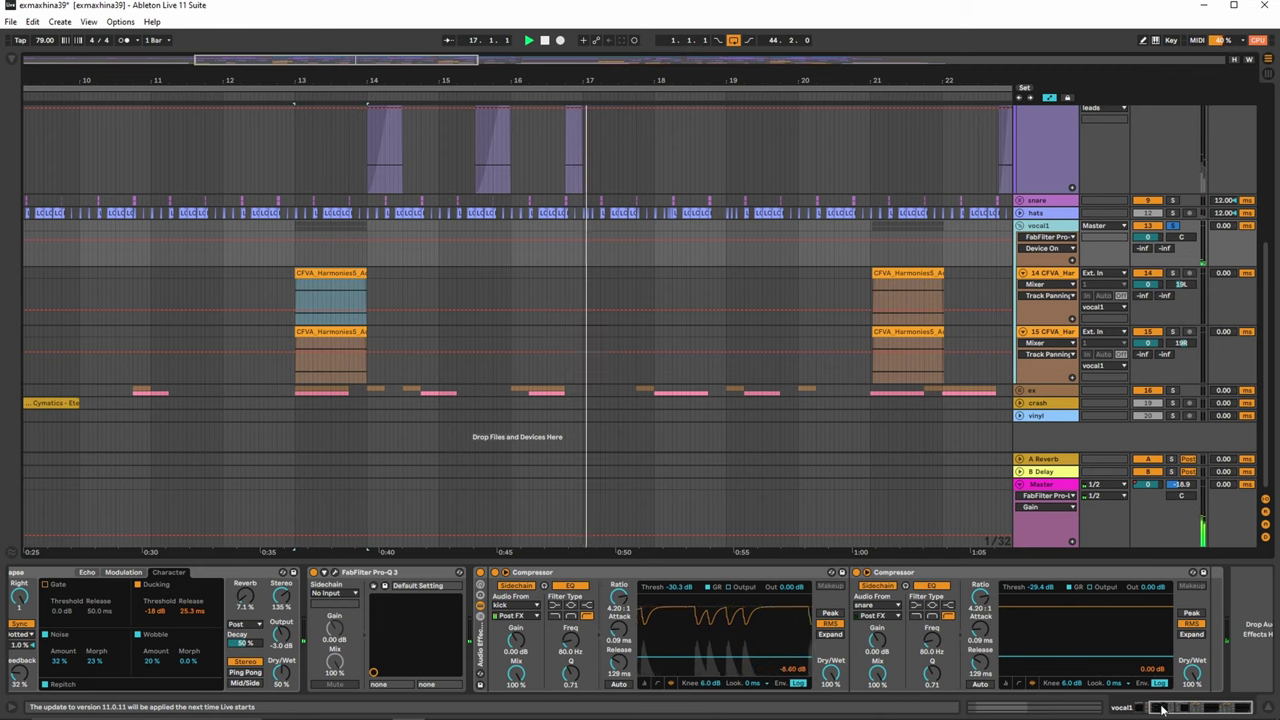
scroll(1145, 708, "left", 5)
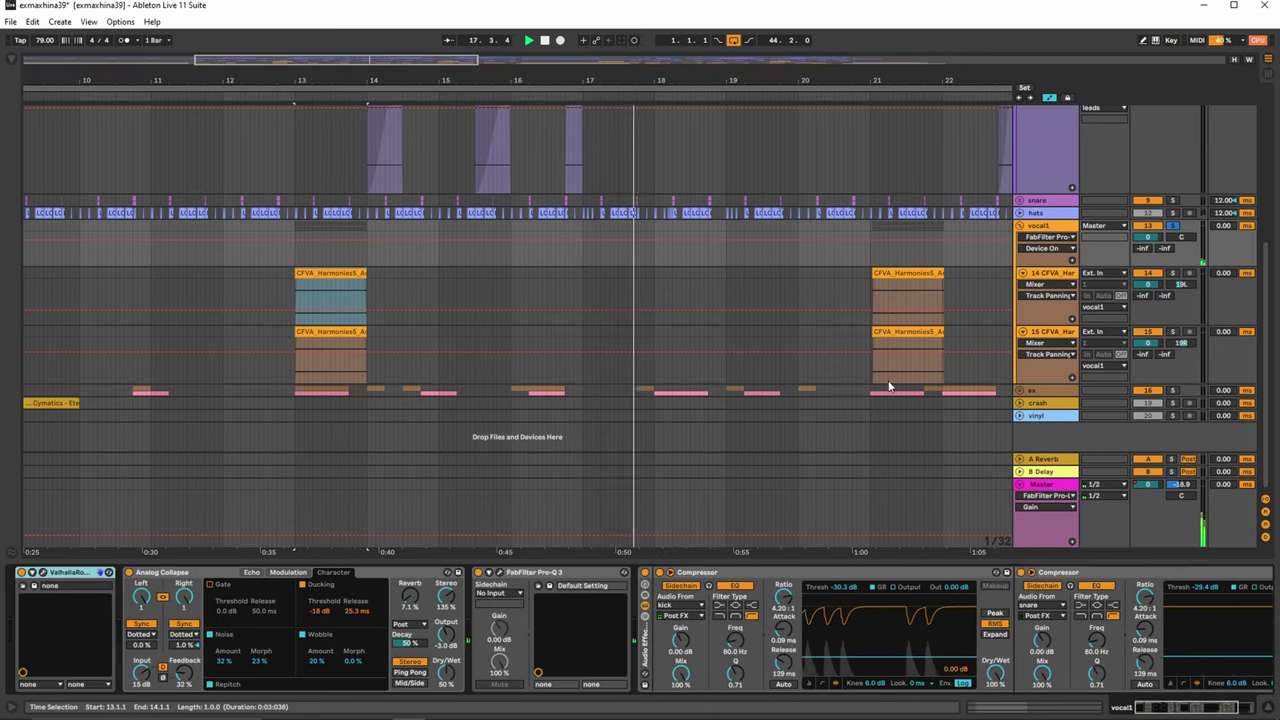
left_click(1050, 338)
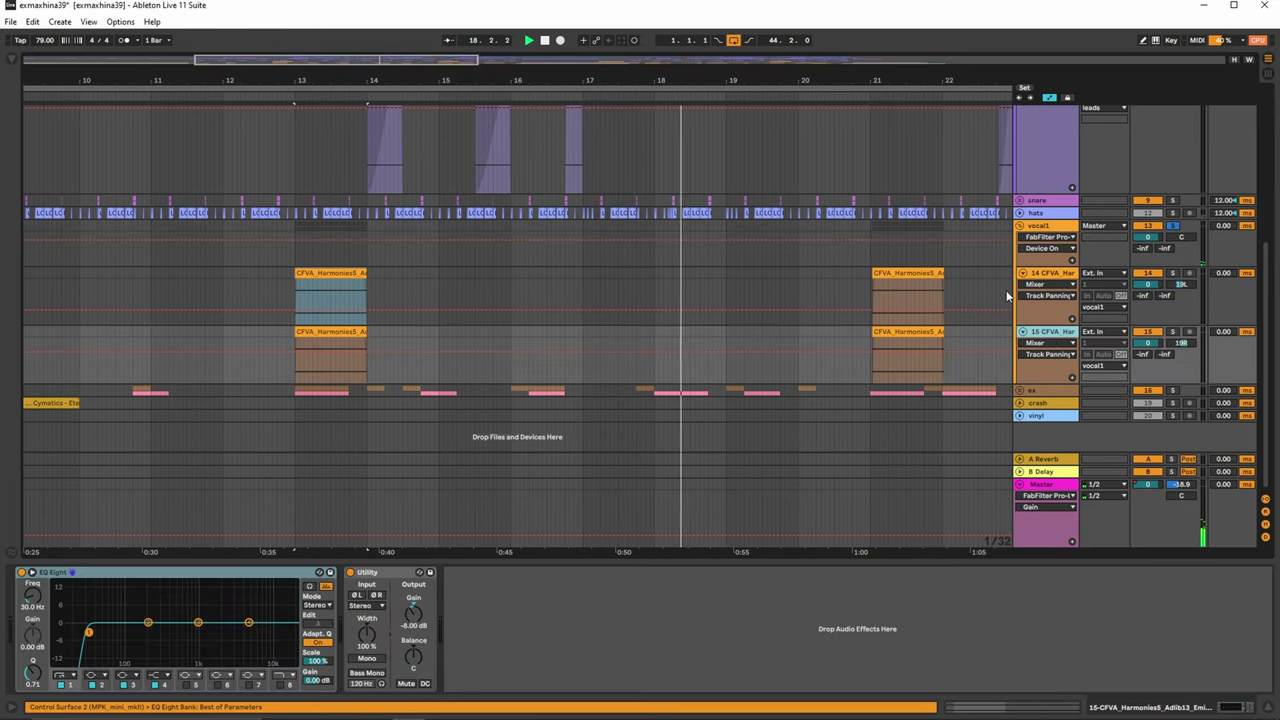
left_click(1034, 276)
left_click(1066, 225)
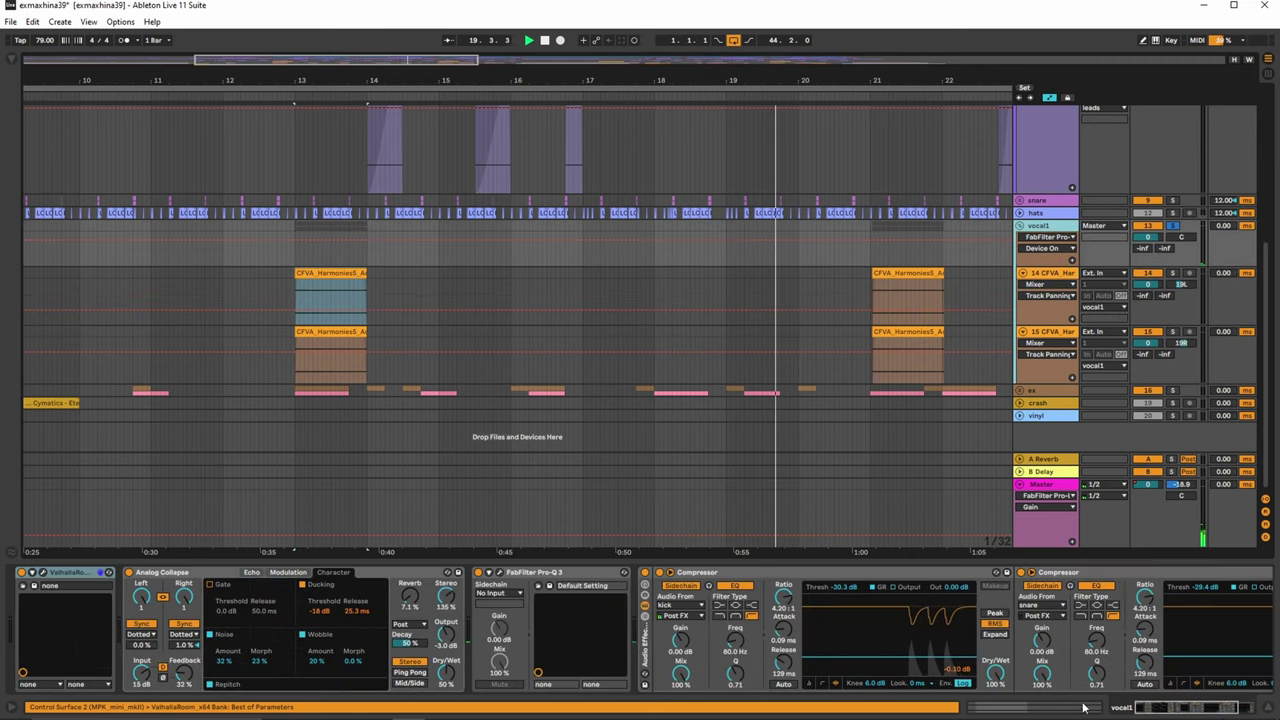
left_click_drag(1170, 708, 1139, 705)
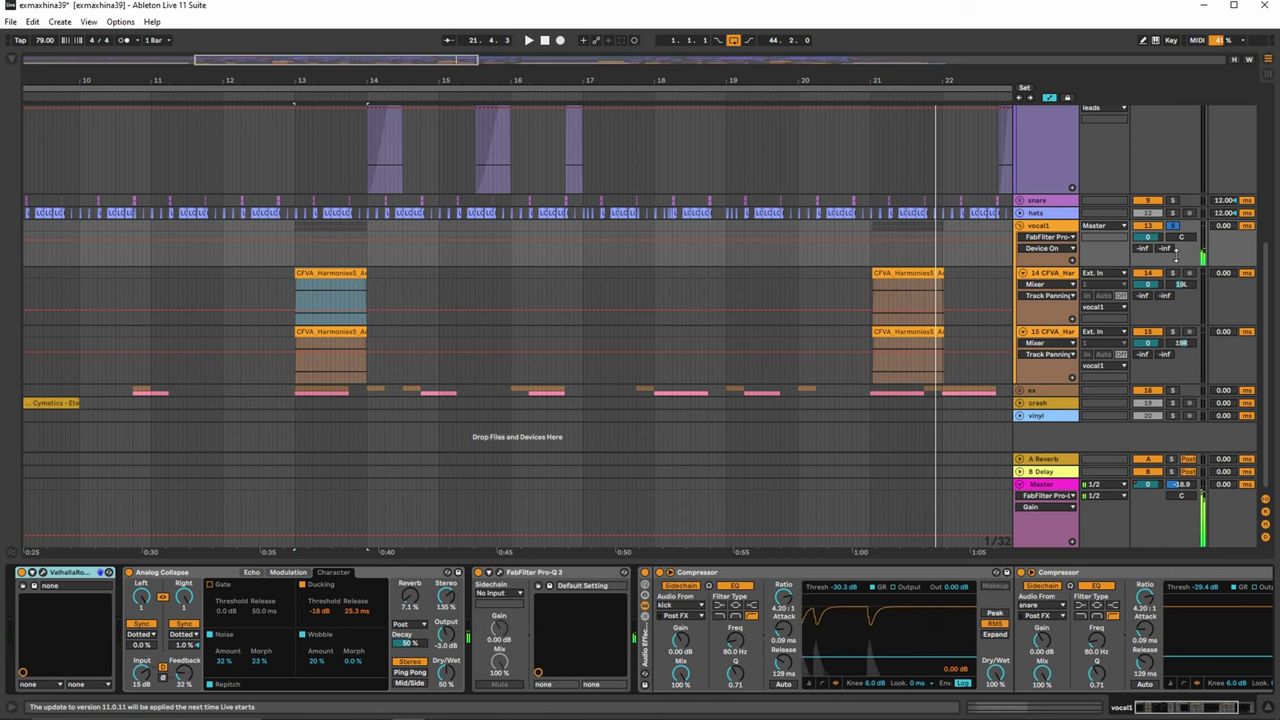
Step: Fold the vocal1 group, unfold the ex group and show its clips from bar 1 to bar 32
left_click(1020, 226)
left_click(1021, 242)
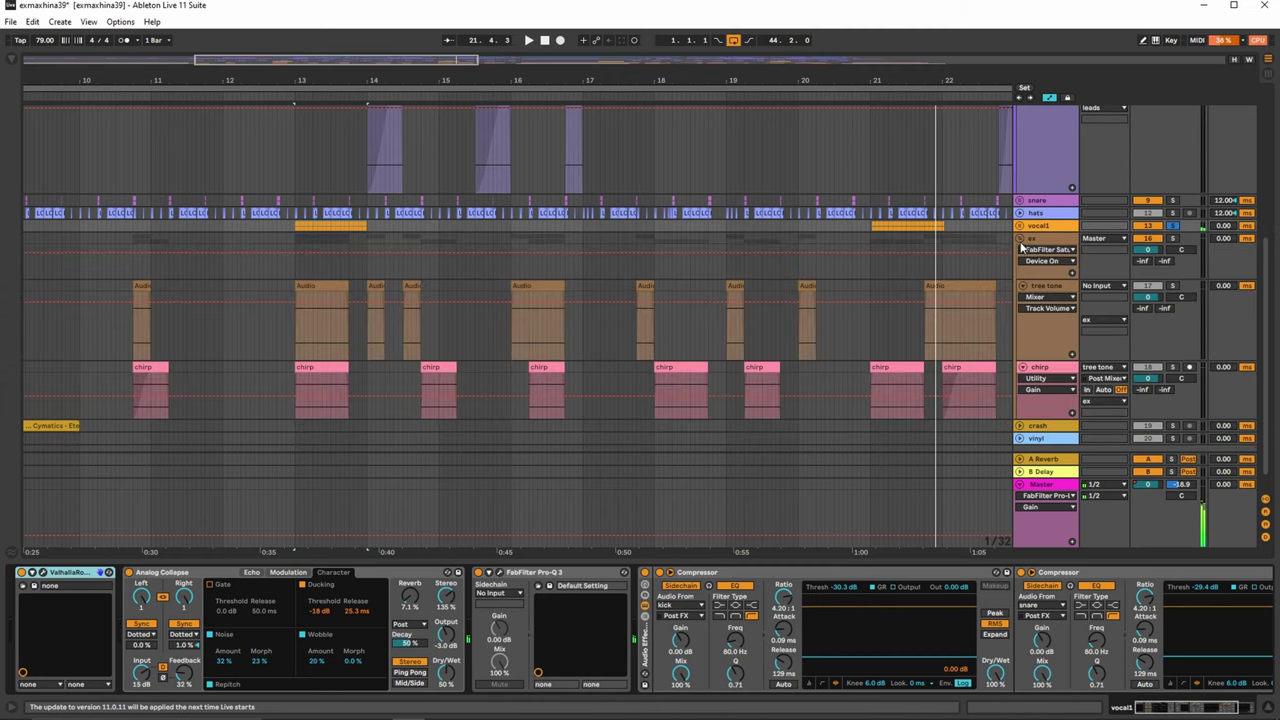
left_click_drag(873, 83, 873, 32)
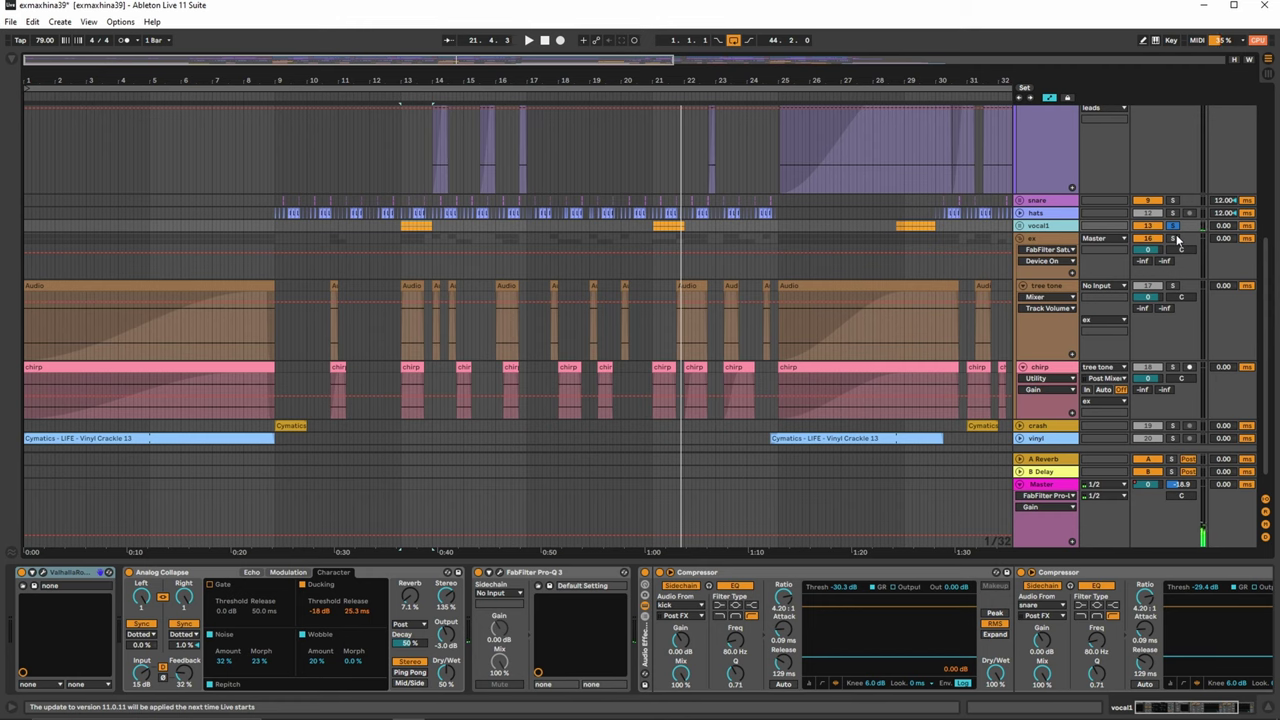
Step: Listen to the ex group soloed from bar 21 with automation hidden, and replay the unsoloed mix from 20.3.4
left_click(652, 268)
key("space")
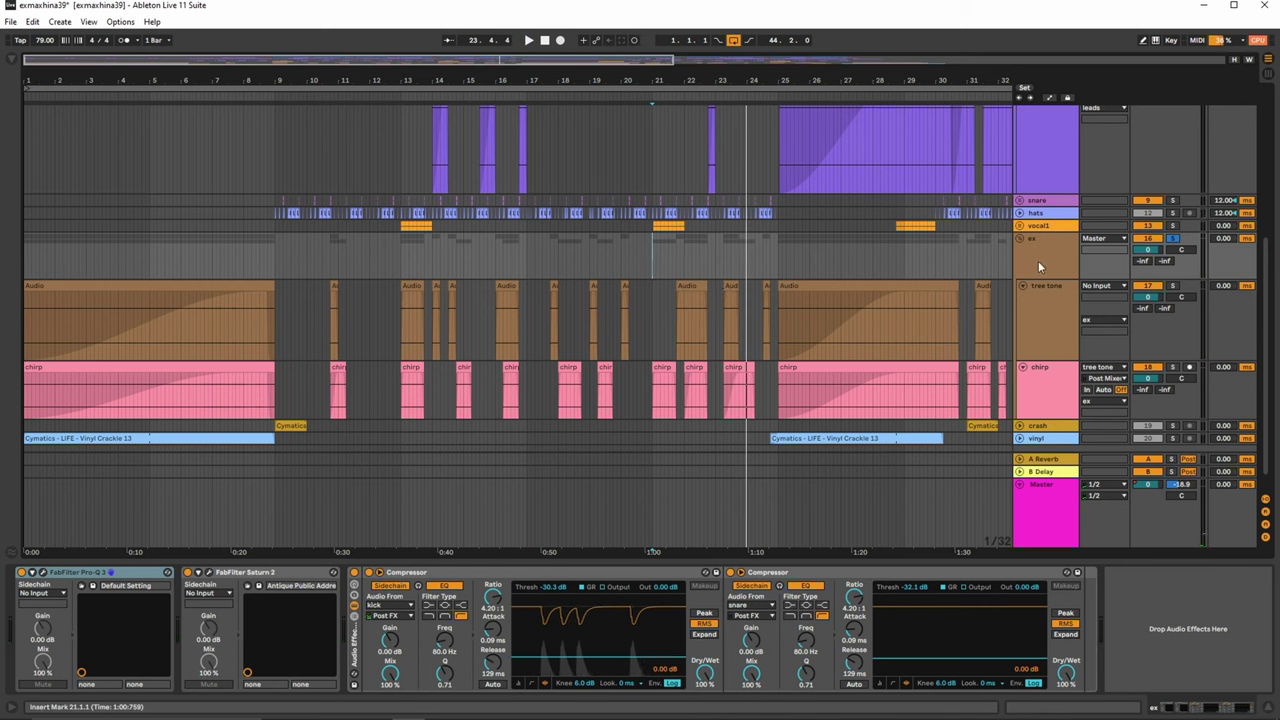
left_click(642, 268)
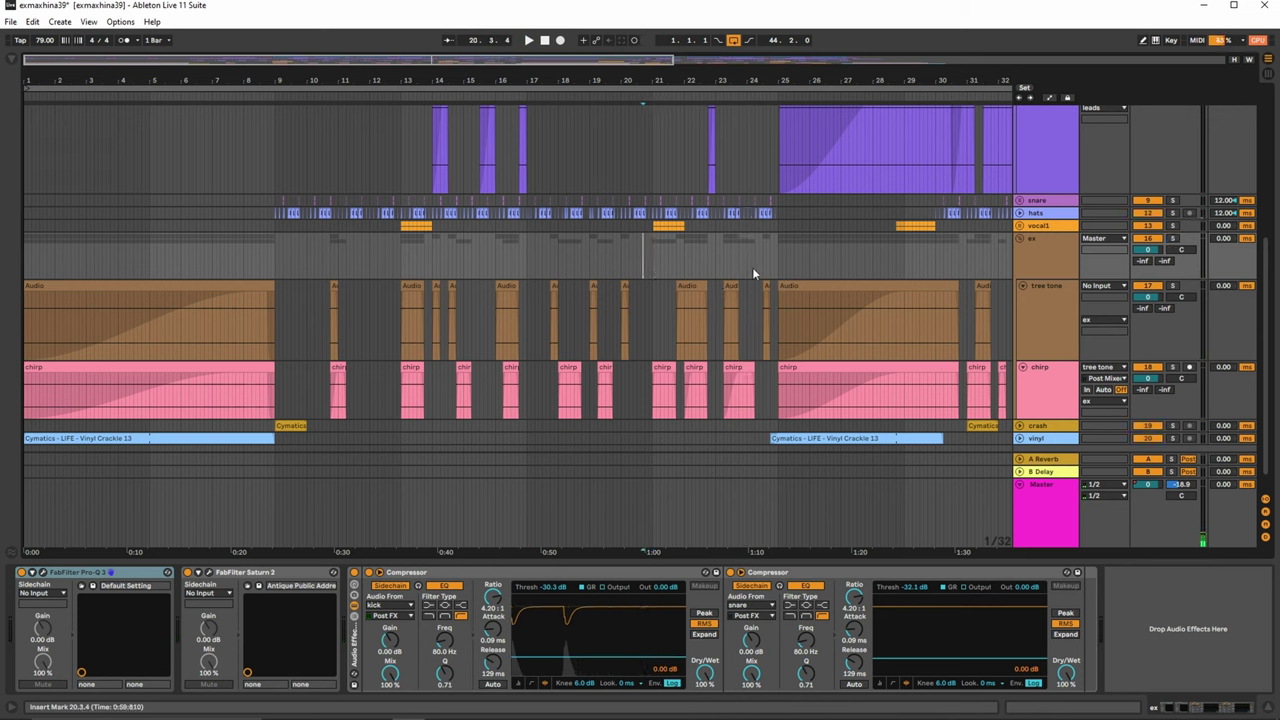
key("space")
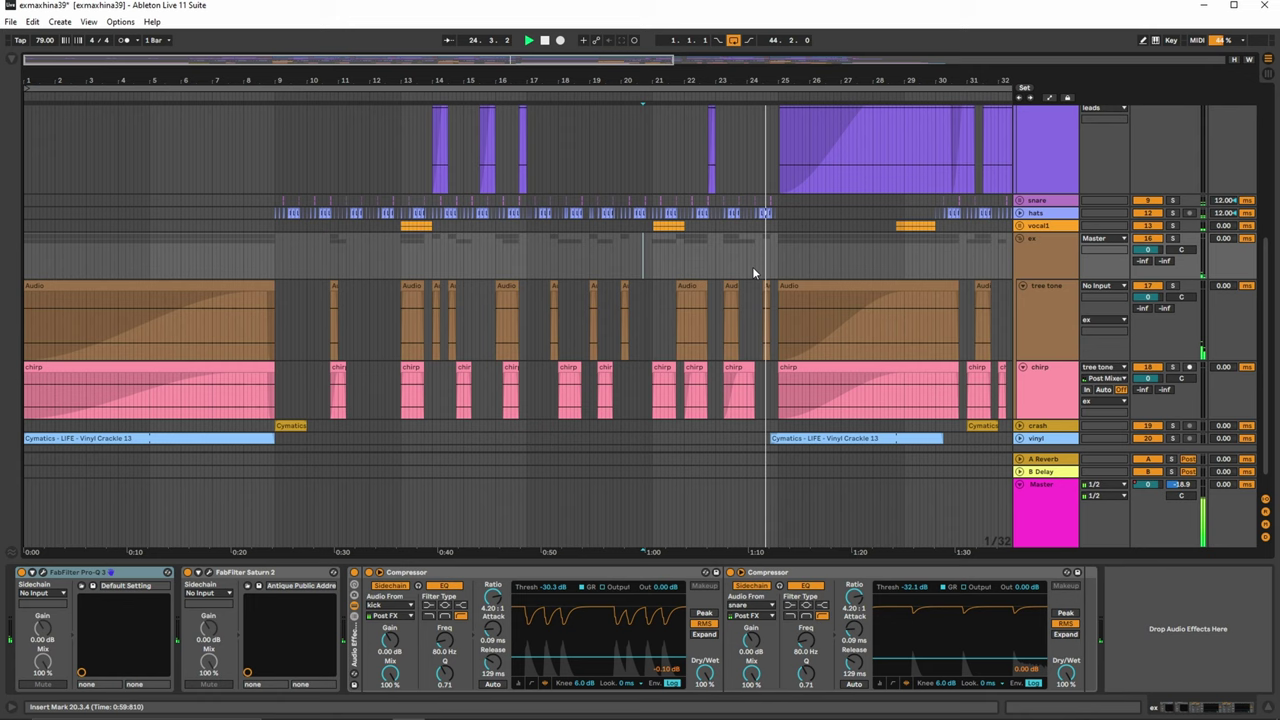
Step: Unfold the crash track, play its clip at bar 31, and view the crash clips across the whole arrangement
scroll(1265, 282, "down", 2)
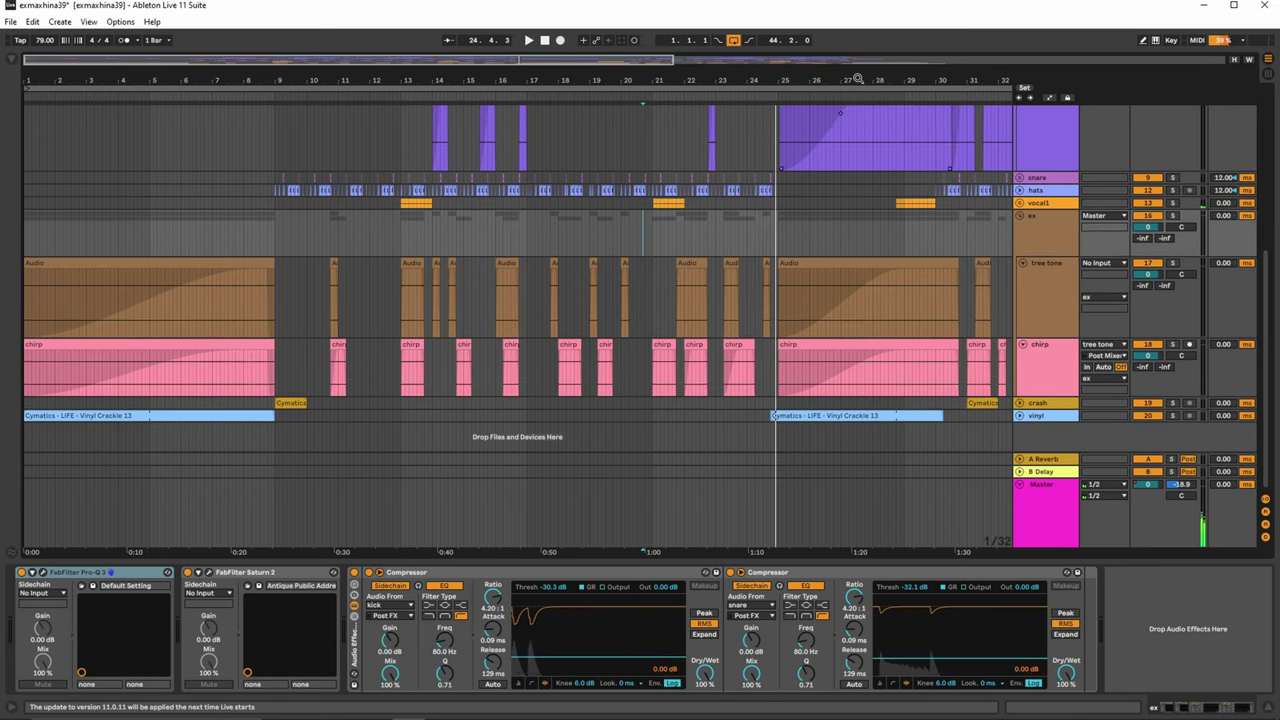
left_click_drag(857, 78, 771, 84)
left_click(1018, 404)
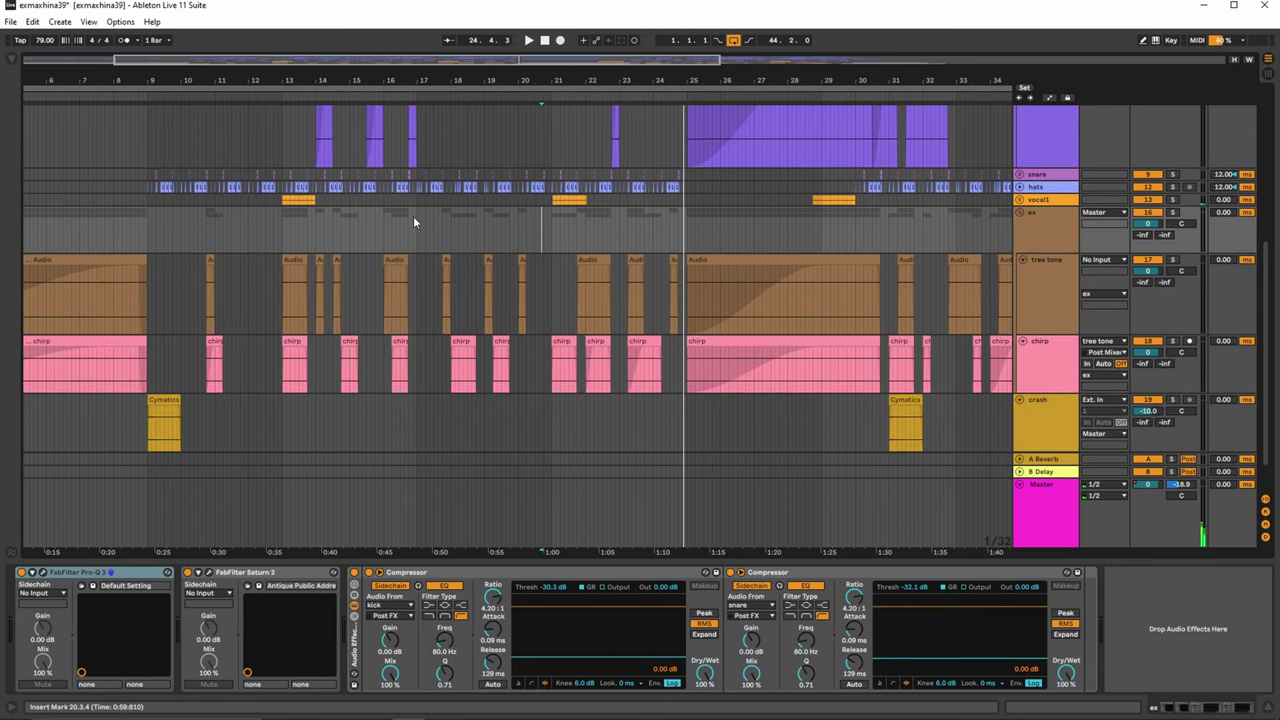
left_click(898, 402)
key("space")
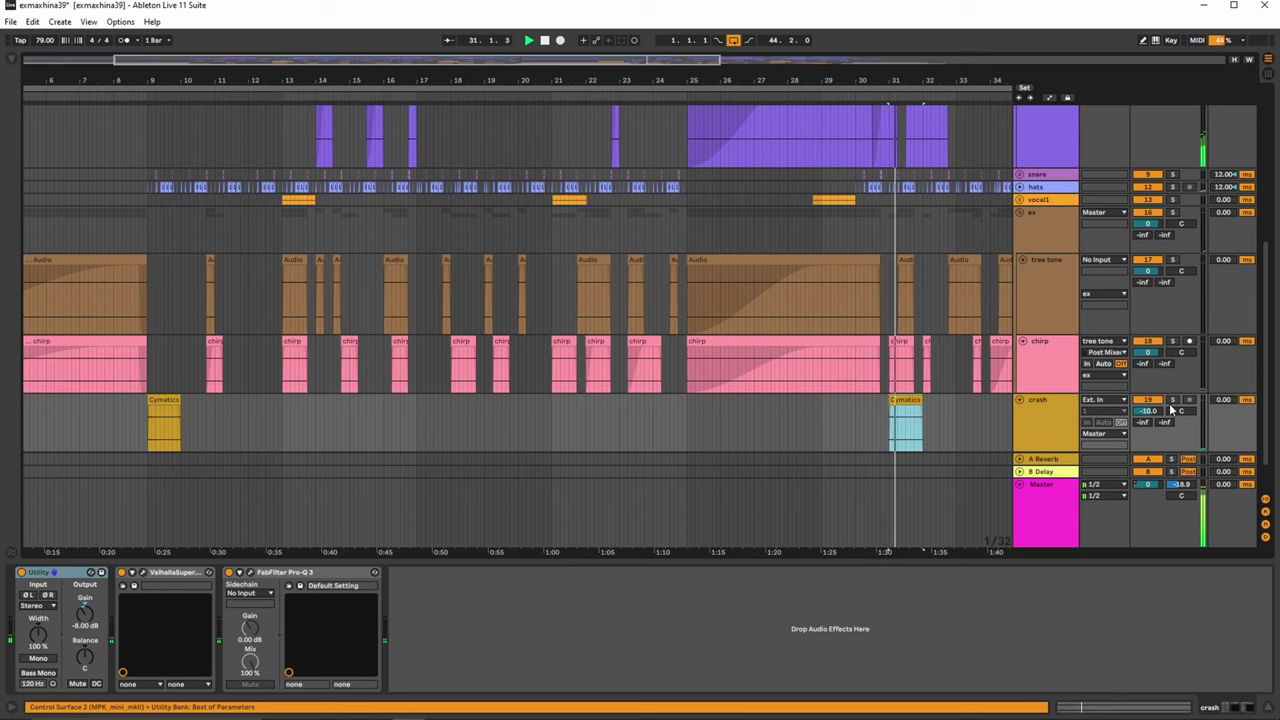
key("ctrl+y")
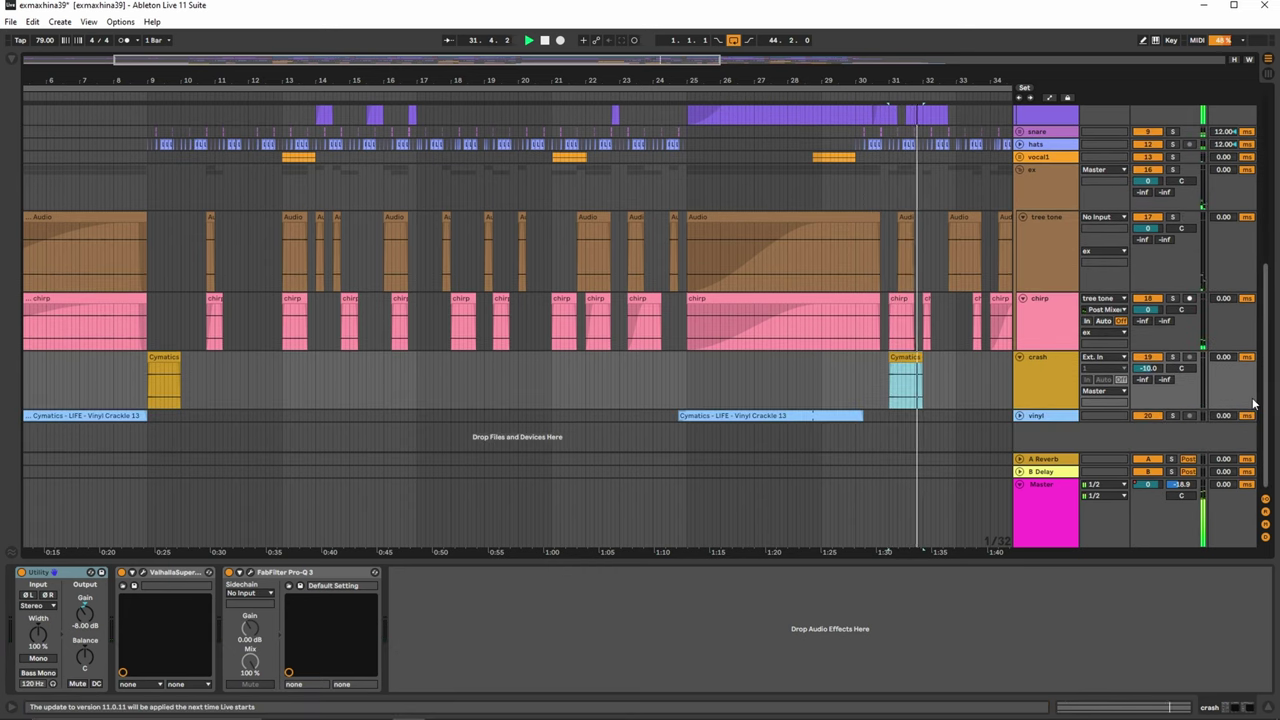
left_click_drag(763, 74, 763, 20)
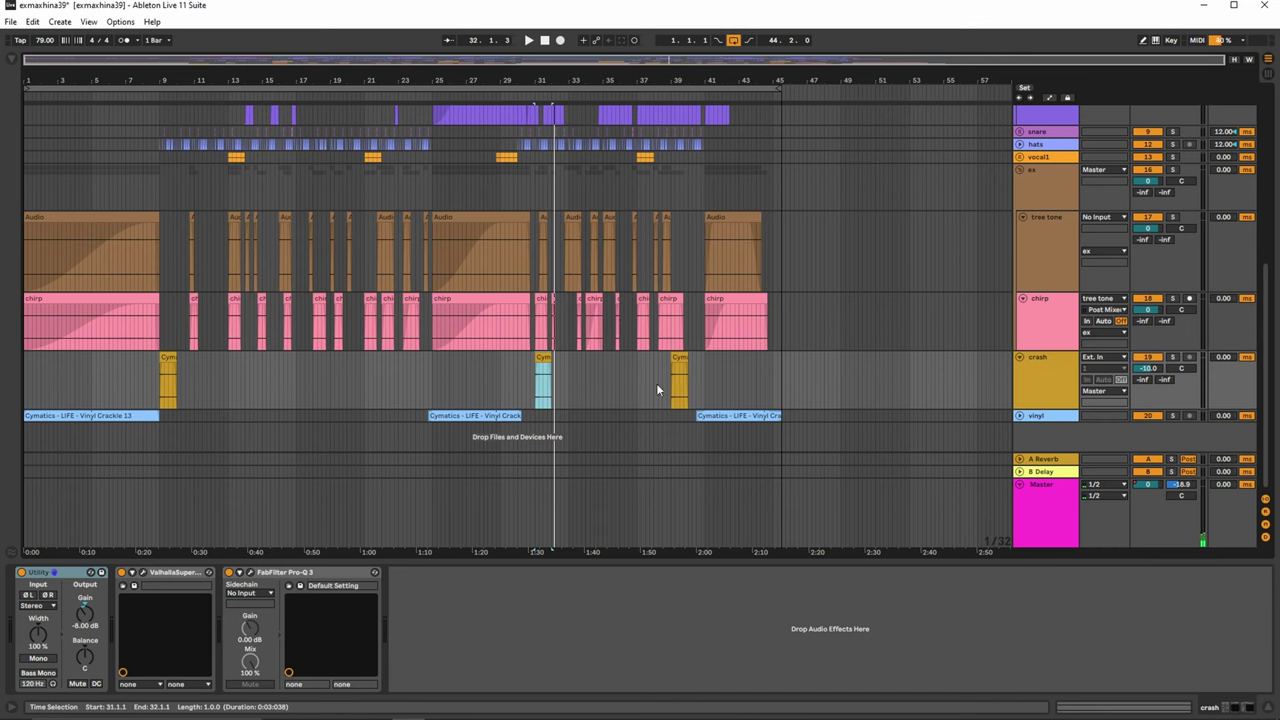
Step: Unfold the vinyl track and listen to its middle clip from bar 27 with solo on
left_click(1020, 418)
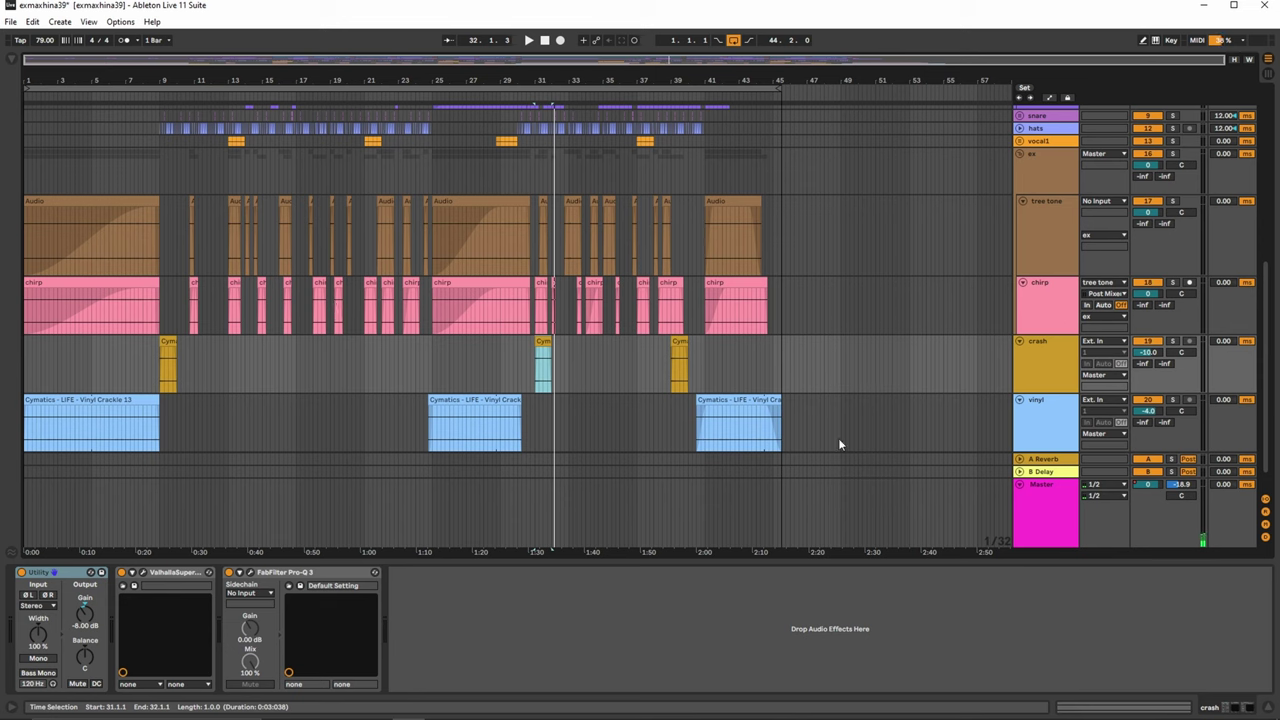
left_click(473, 425)
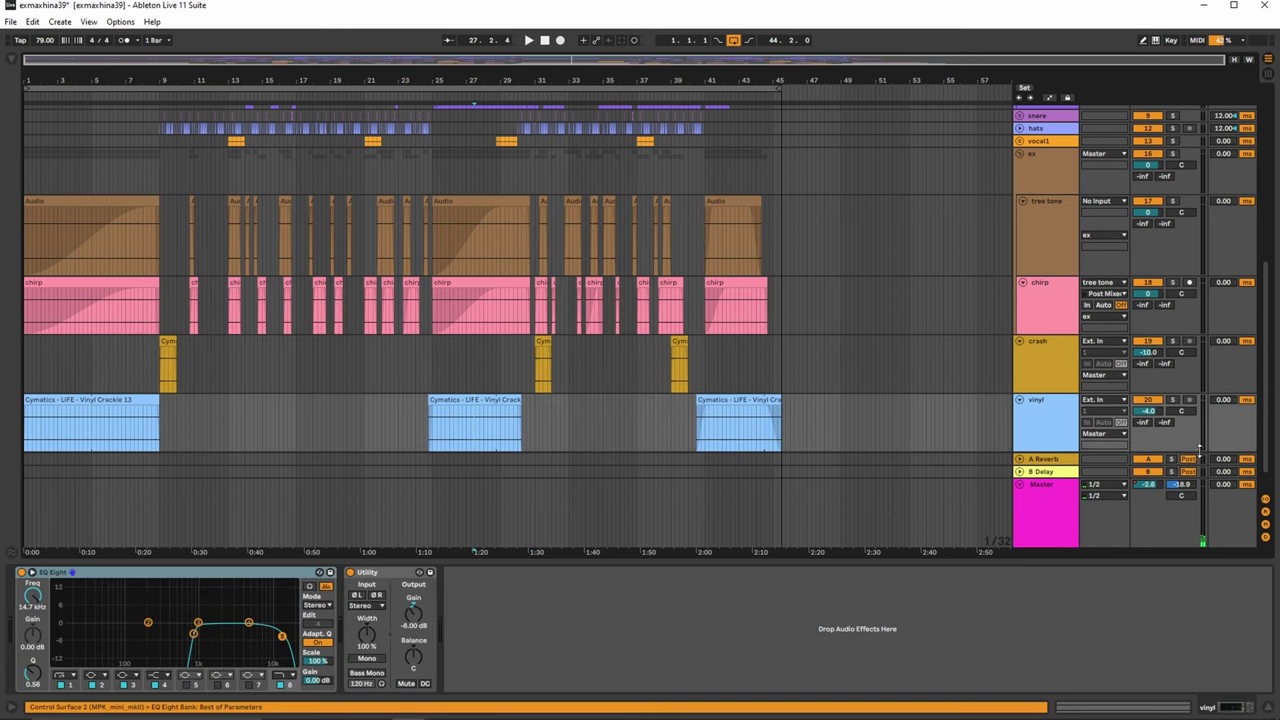
key("space")
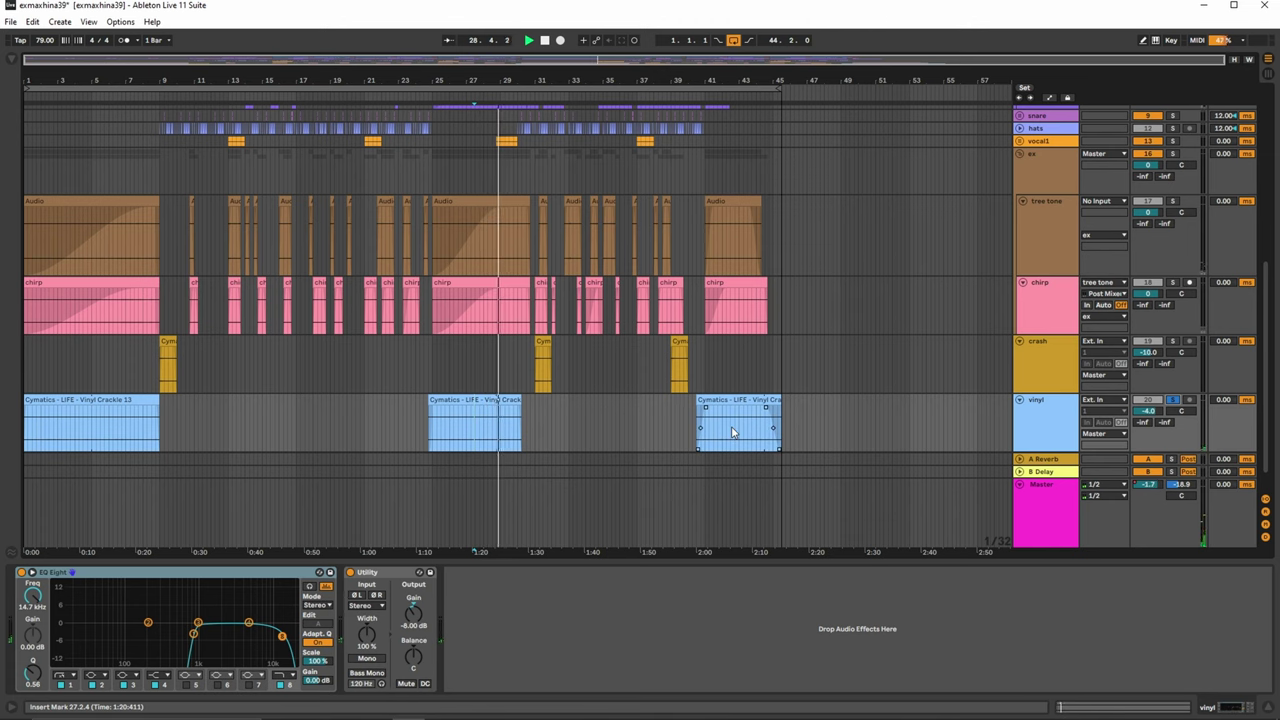
left_click_drag(477, 80, 477, 160)
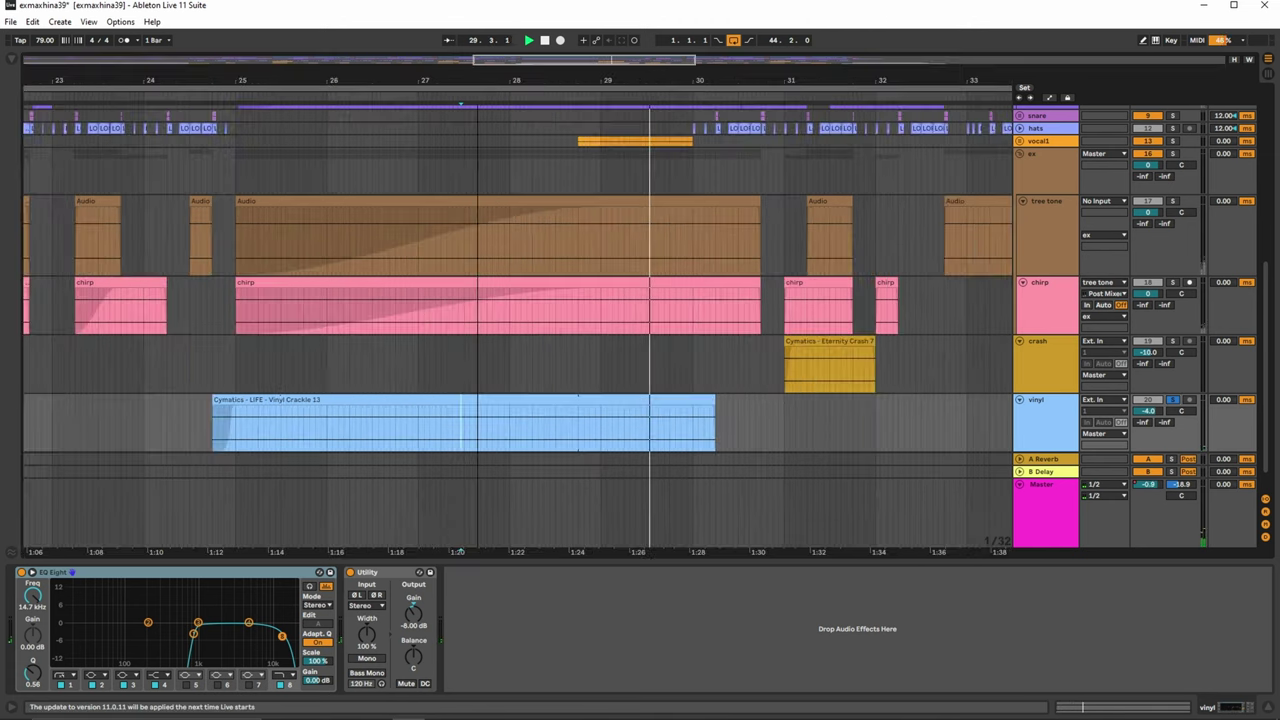
key("minus")
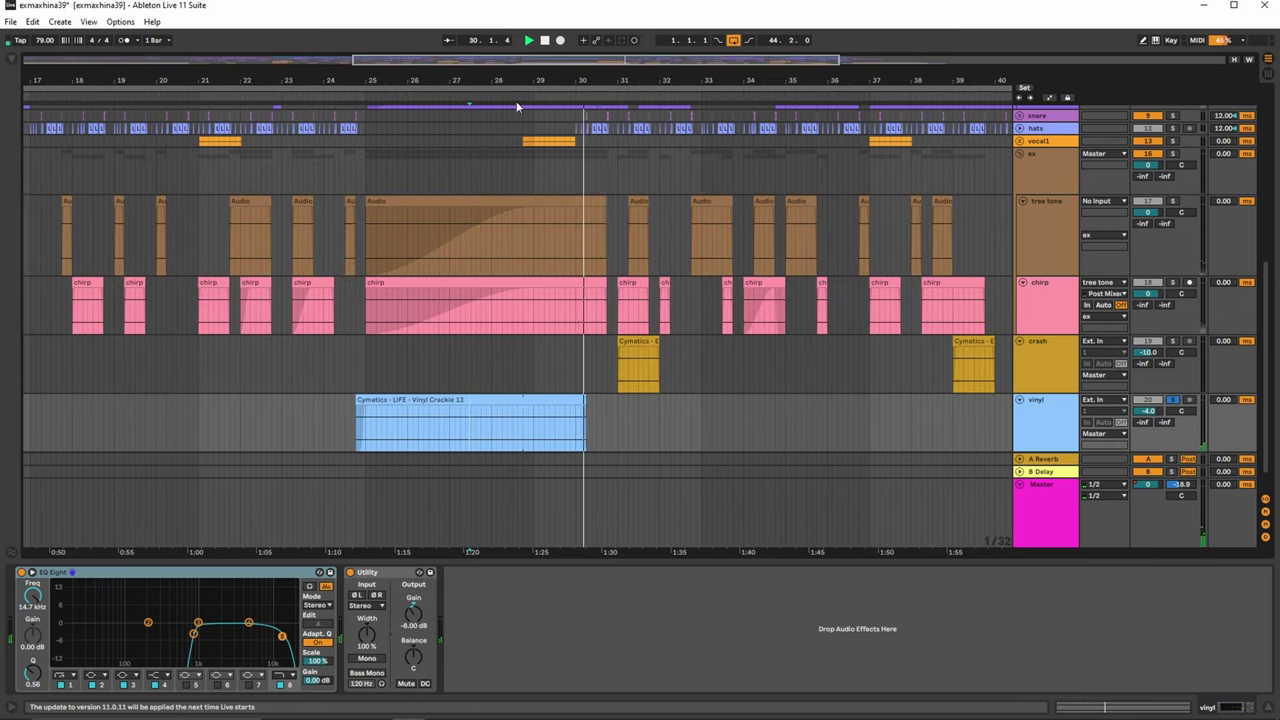
Step: Play the closing vinyl clip from about bar 42, and finish with the vinyl track unsoloed
left_click_drag(882, 82, 650, 80)
key("space")
left_click(838, 429)
key("space")
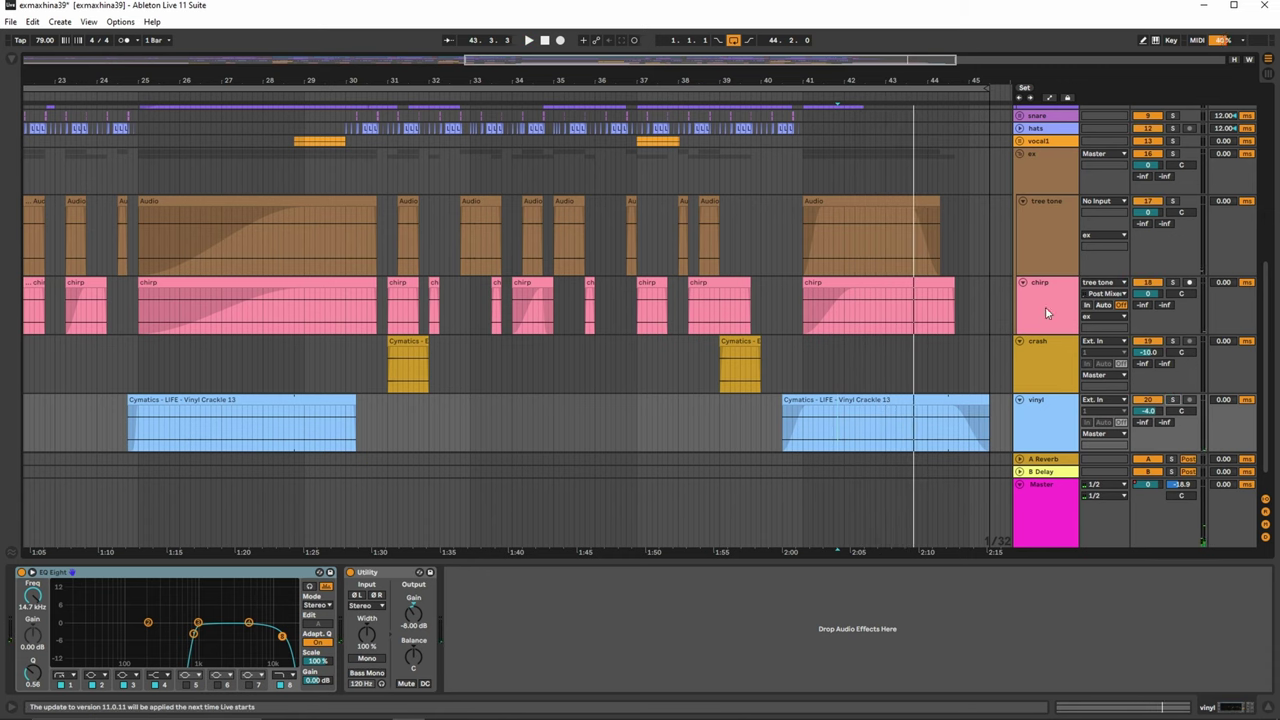
Step: Play the unsoloed ending from just before bar 41 and show the whole arrangement
left_click_drag(786, 72, 786, 40)
key("space")
left_click(791, 229)
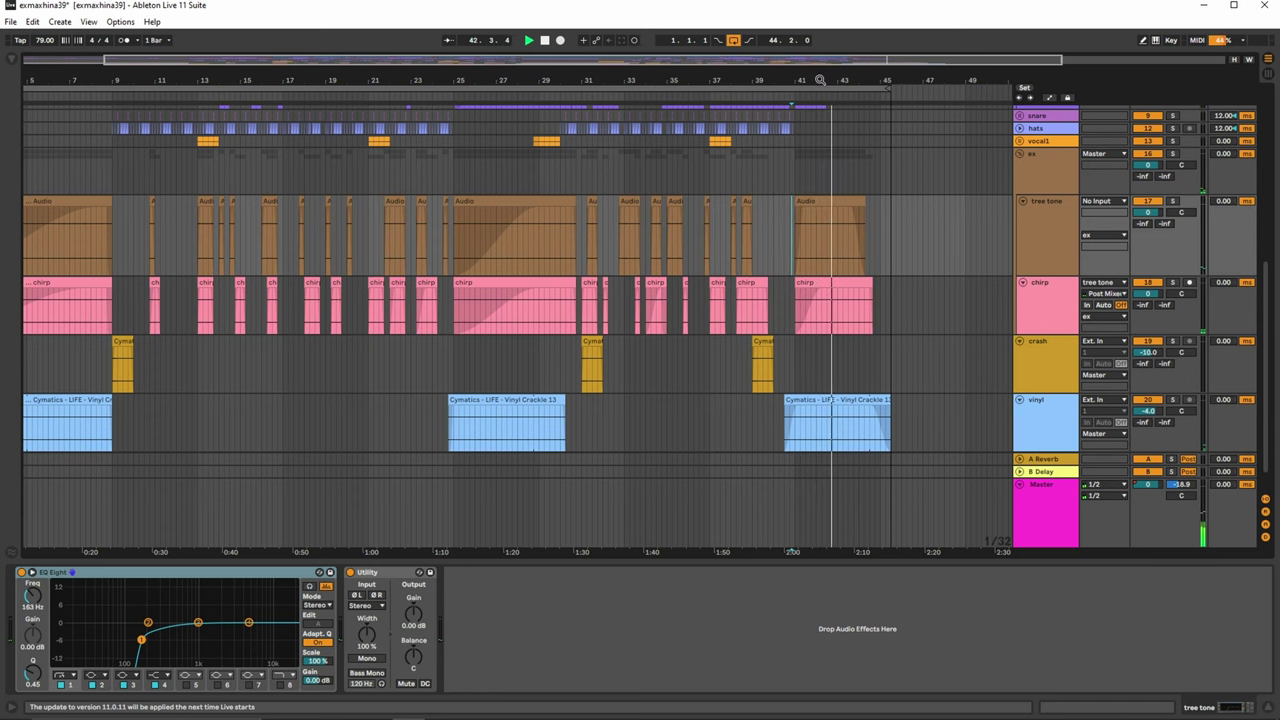
left_click_drag(820, 82, 820, 58)
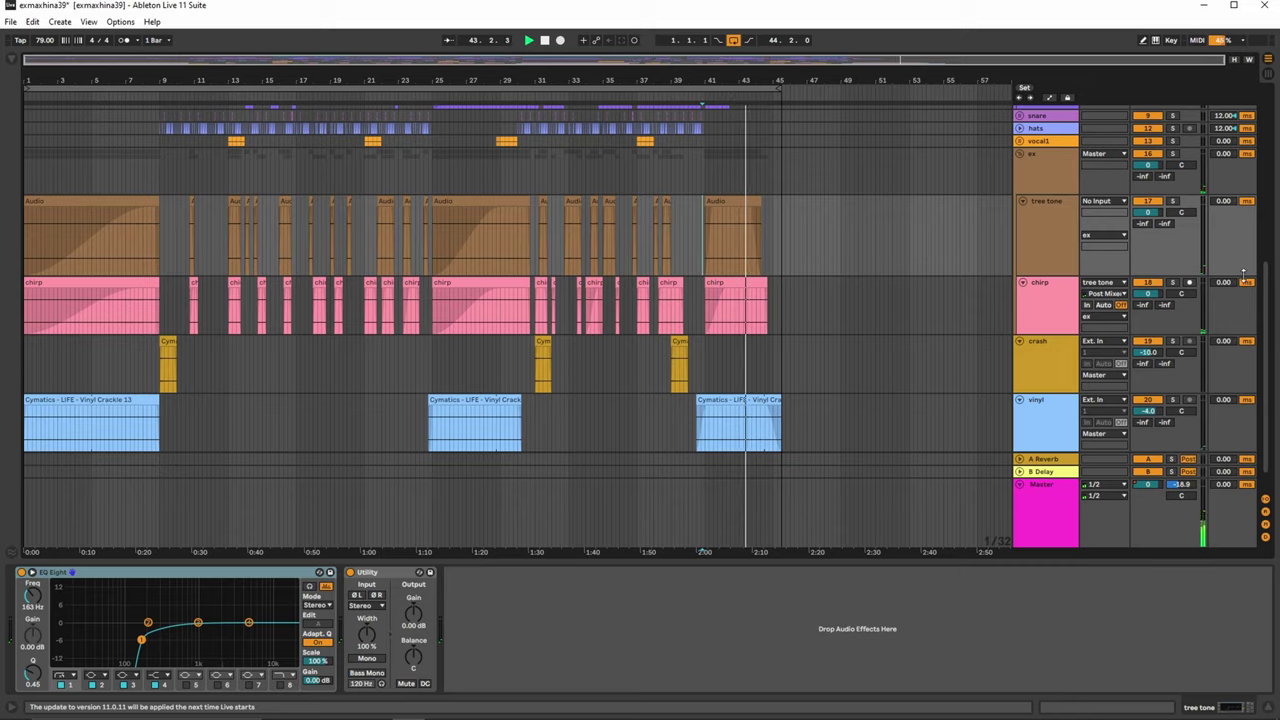
Step: Stop playback and look over all tracks of the full arrangement, from the vinyl track to the leads group
left_click_drag(1268, 337, 1271, 434)
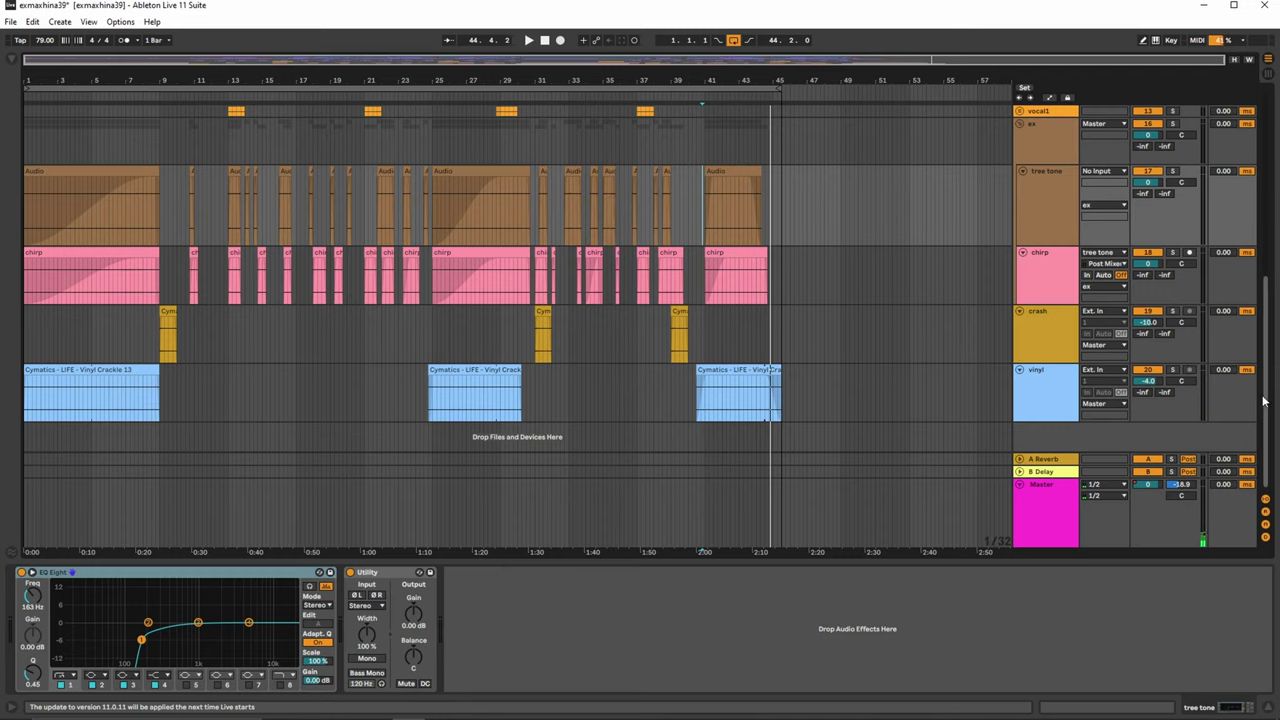
left_click_drag(1263, 400, 1273, 195)
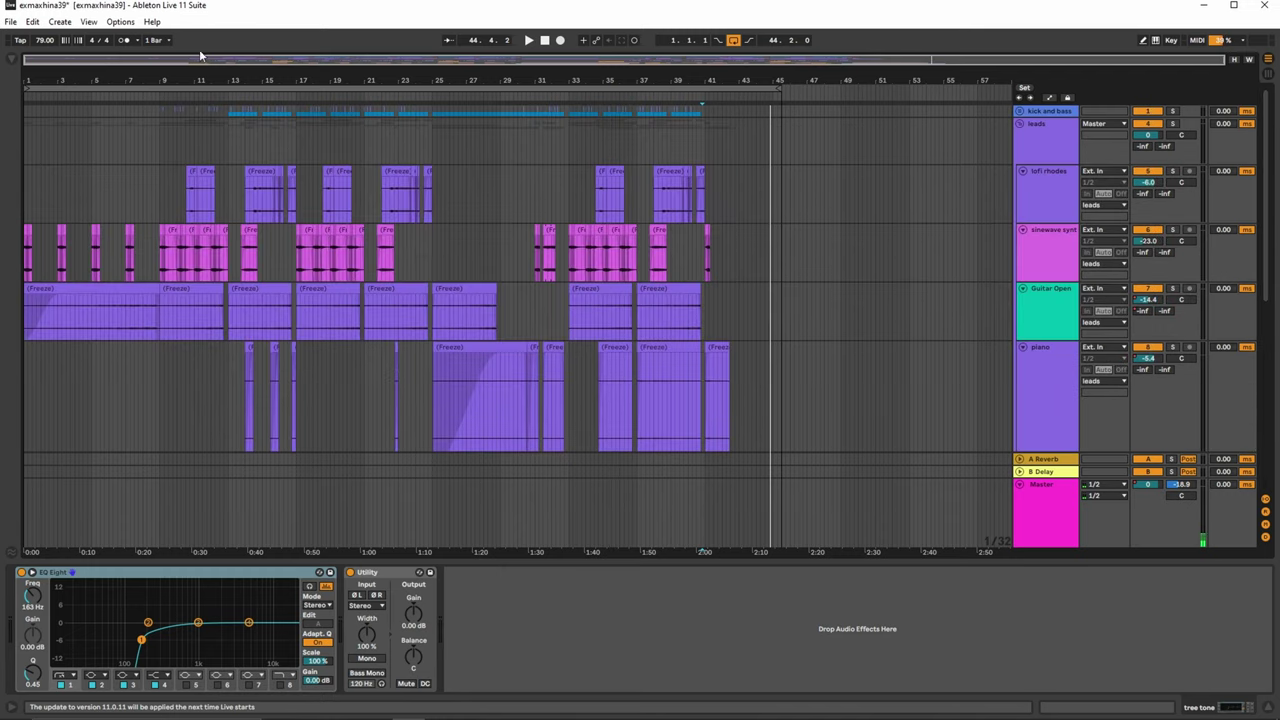
mouse_move(491, 80)
left_mouse_down()
mouse_move(432, 120)
mouse_move(491, 120)
mouse_move(491, 80)
left_mouse_up()
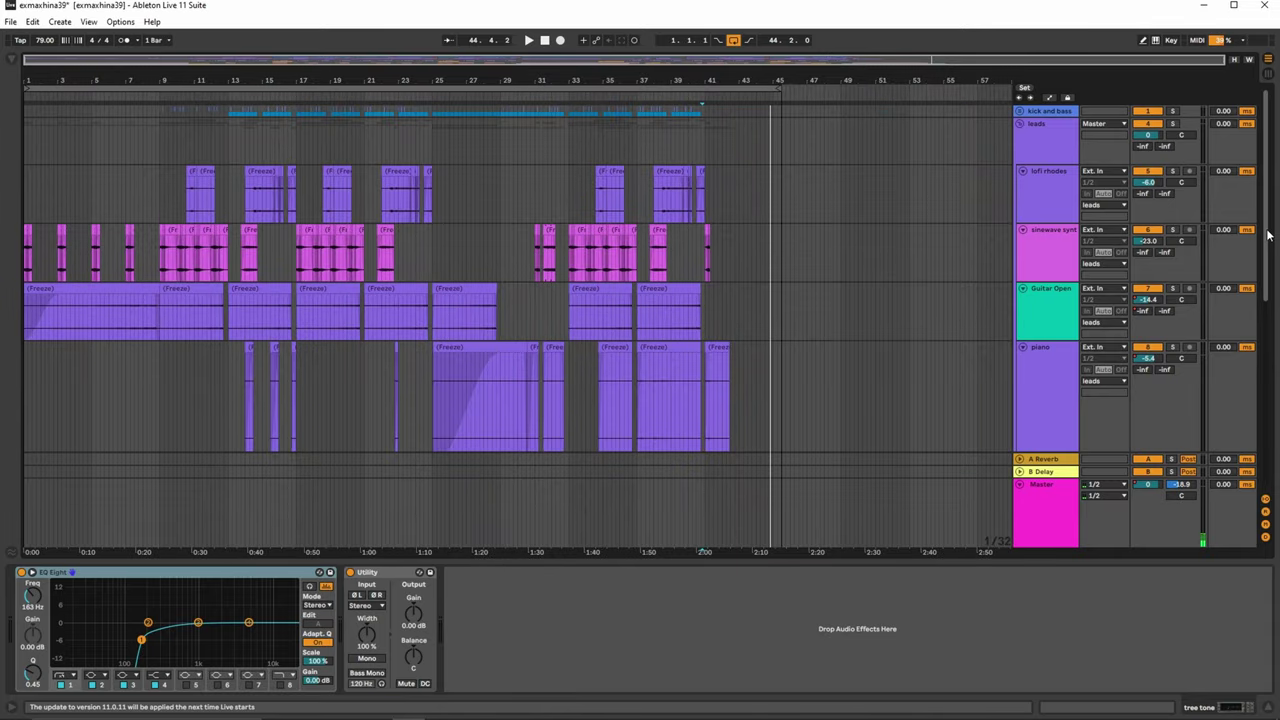
left_click_drag(1262, 238, 1258, 430)
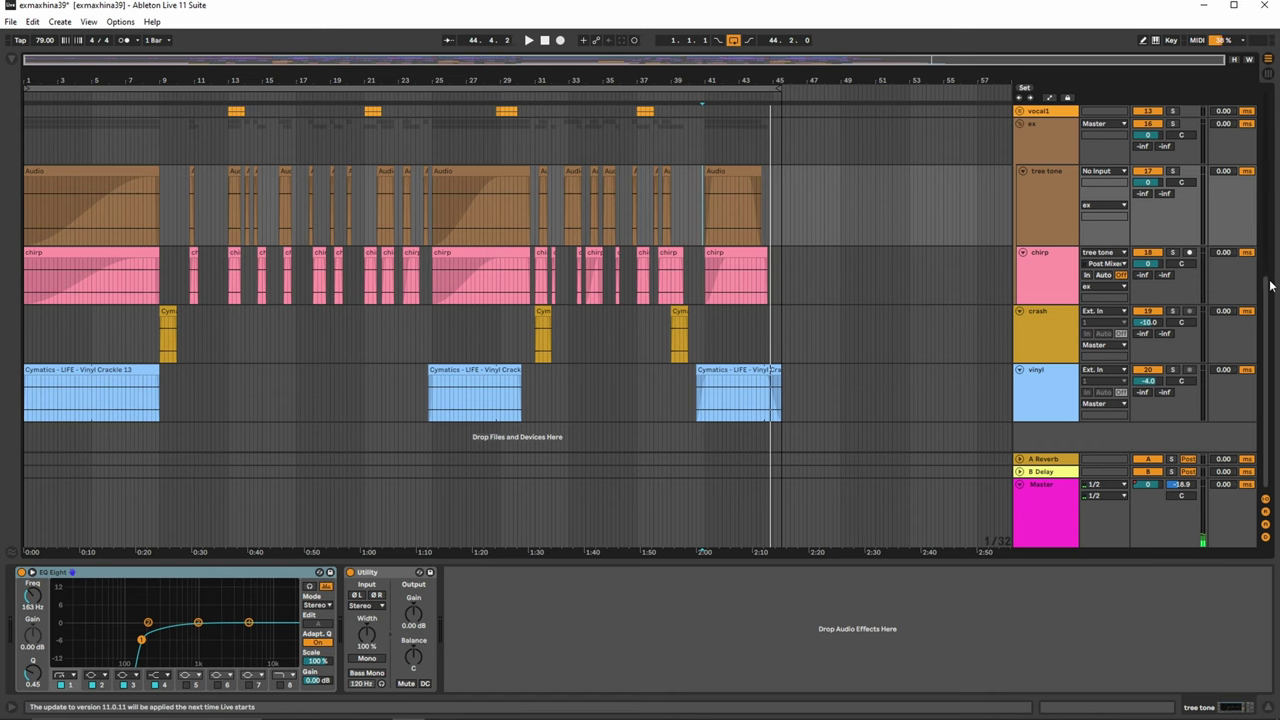
left_click_drag(1272, 297, 1258, 120)
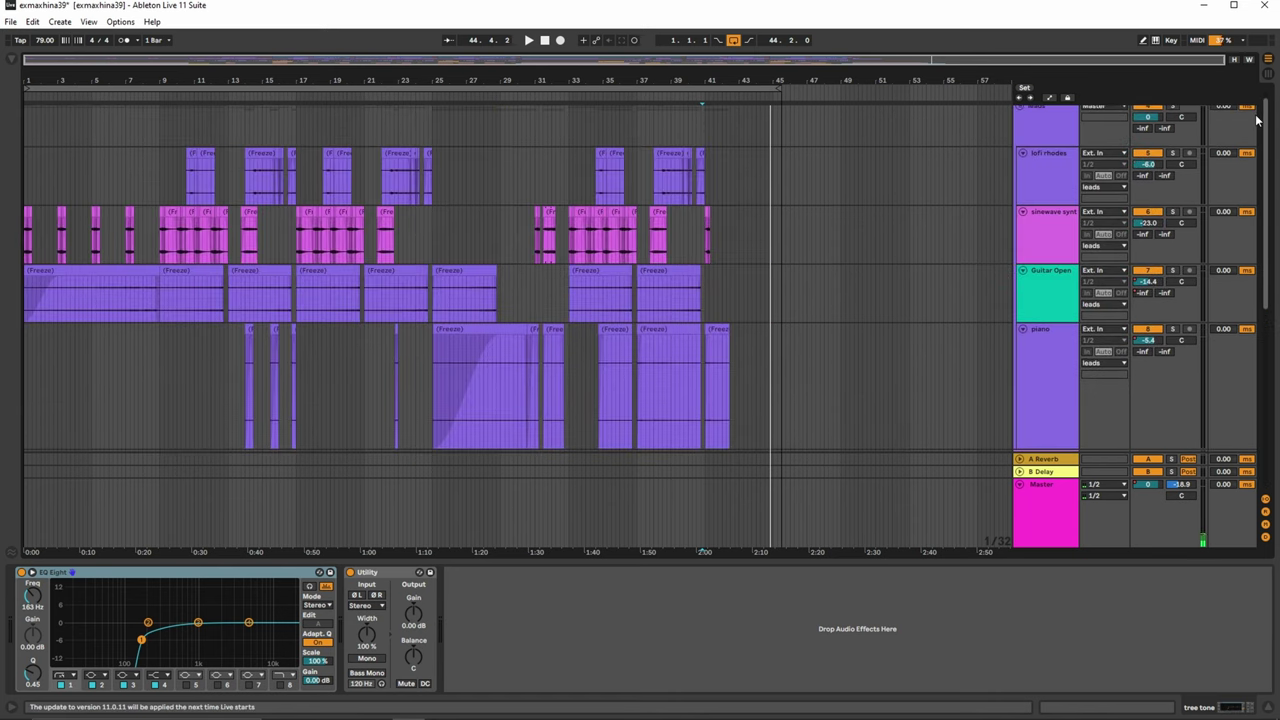